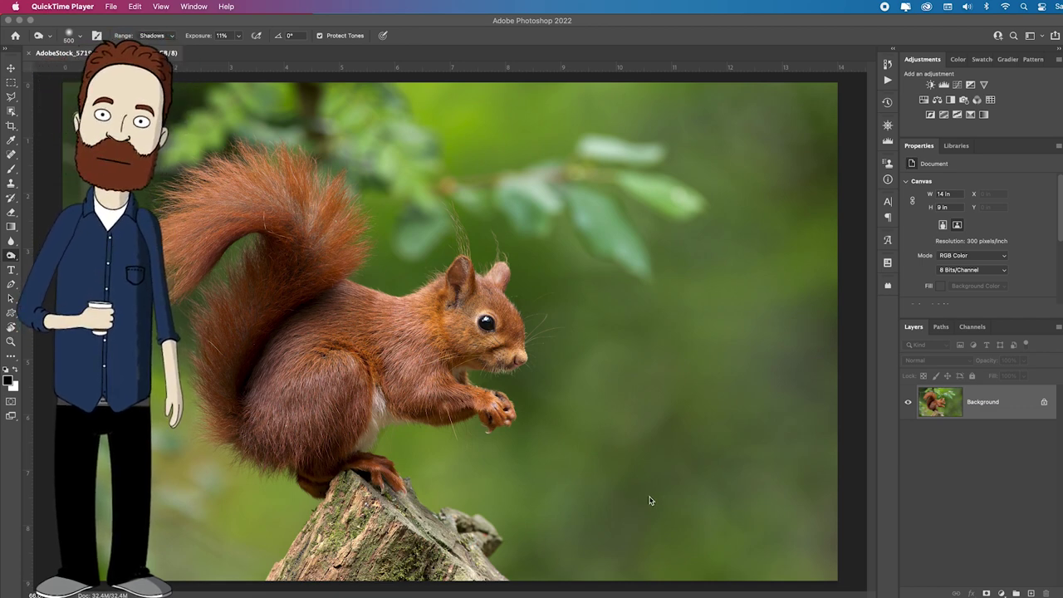
Step: Duplicate the squirrel photo's Background layer as Layer 1 with Command+J
click(651, 501)
key(super+j)
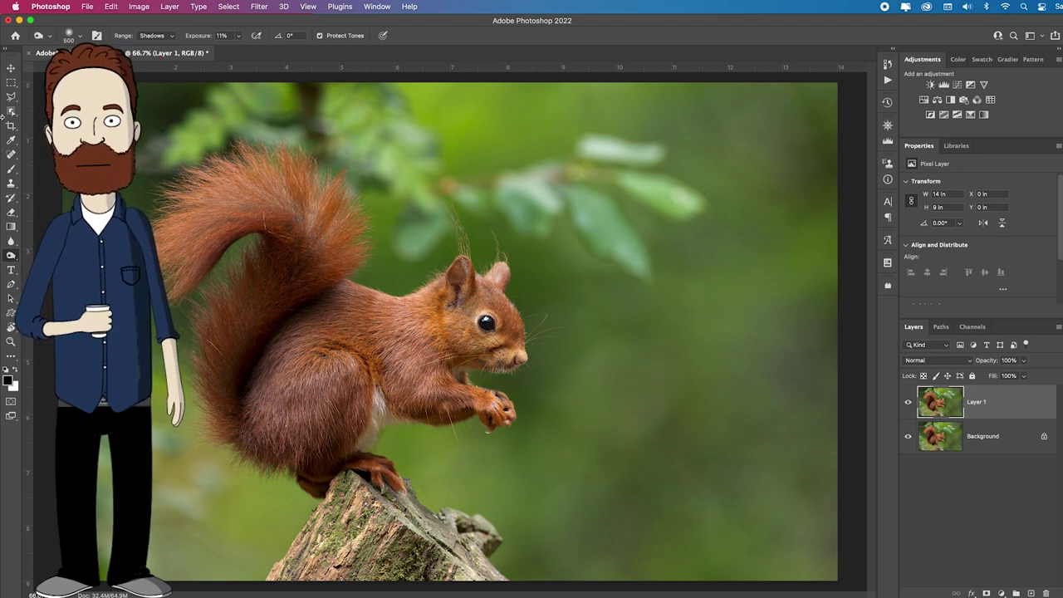
Step: Select the squirrel with the Object Selection tool and open Select and Mask
click(11, 111)
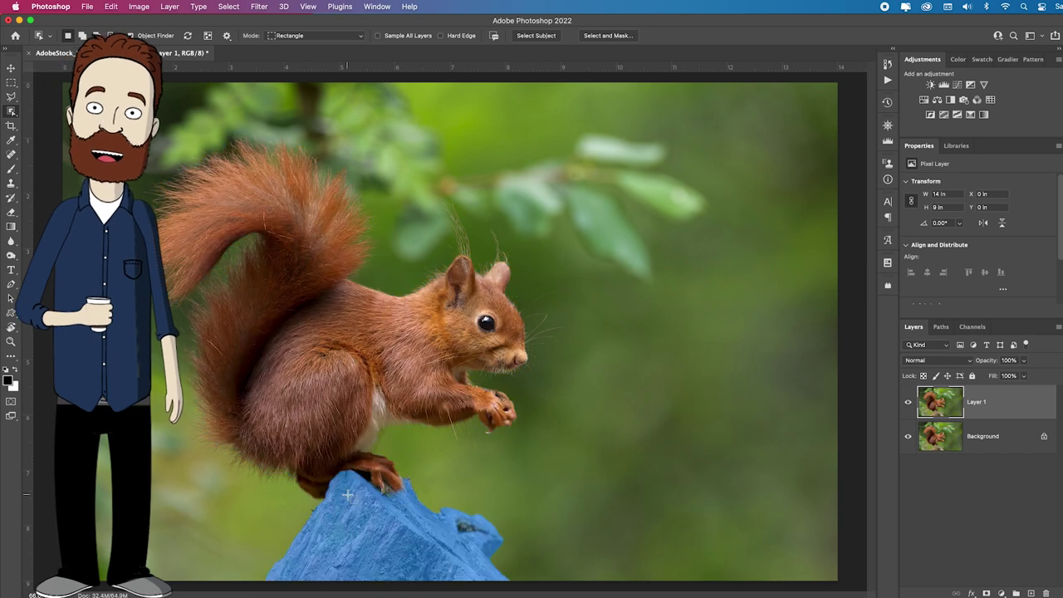
click(325, 357)
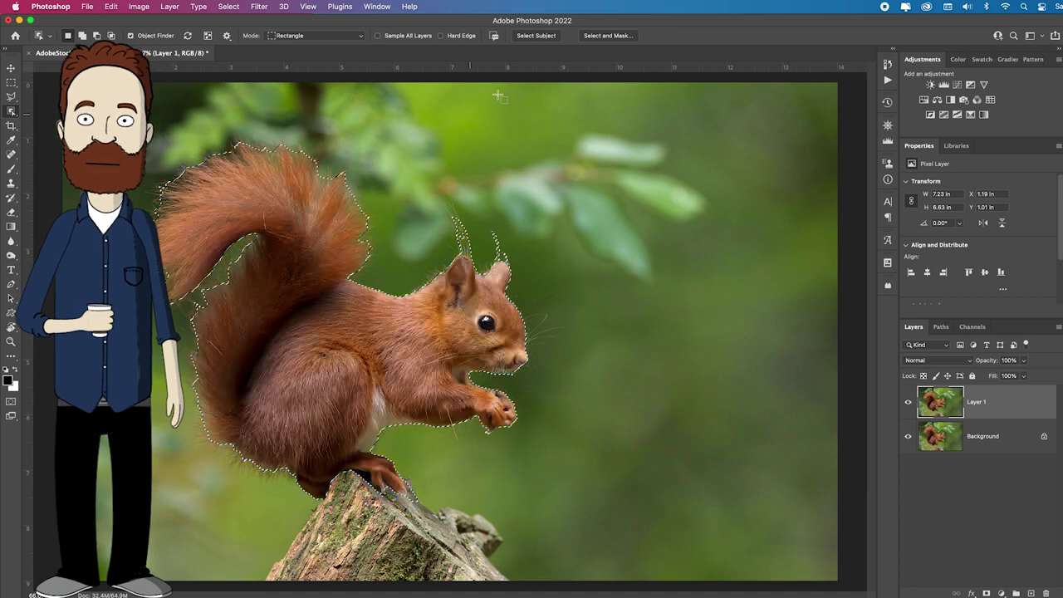
click(625, 36)
Step: Refine the fur with Refine Hair, then brush the ear and mouth edges with a 35 px Refine Edge Brush
key(r)
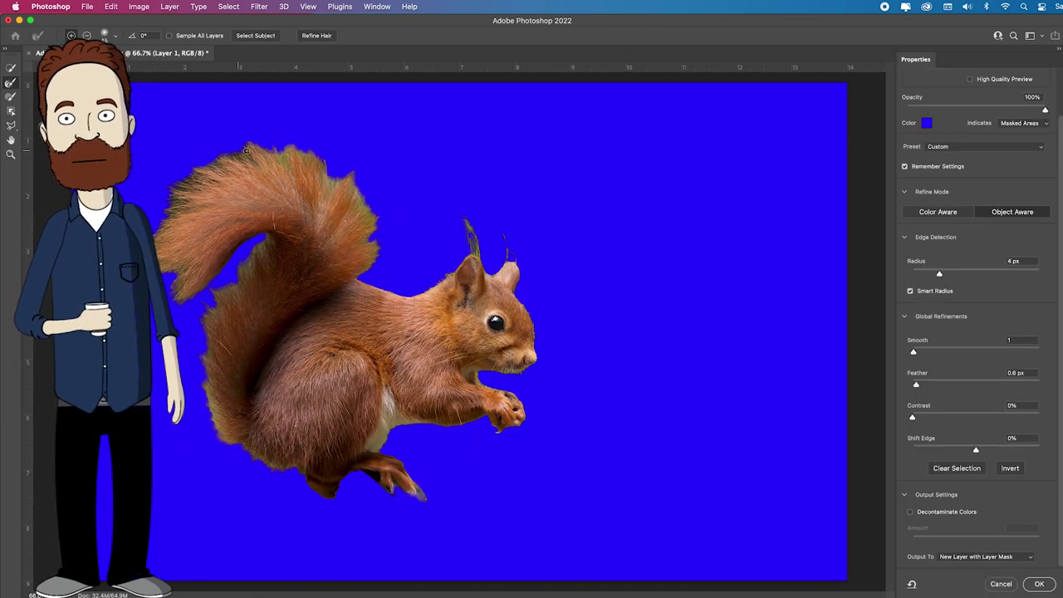
click(316, 36)
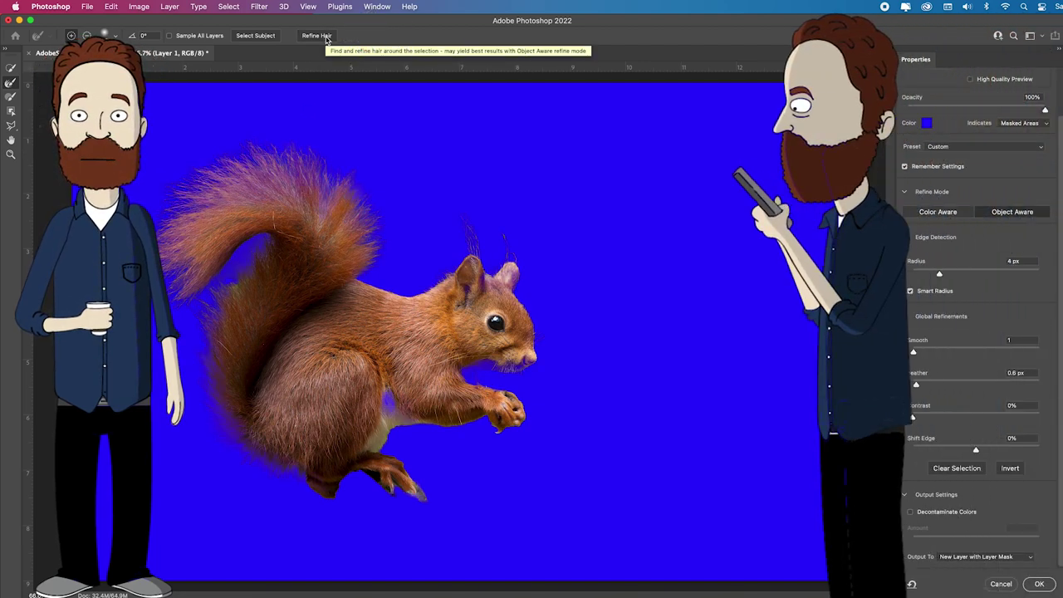
click(10, 69)
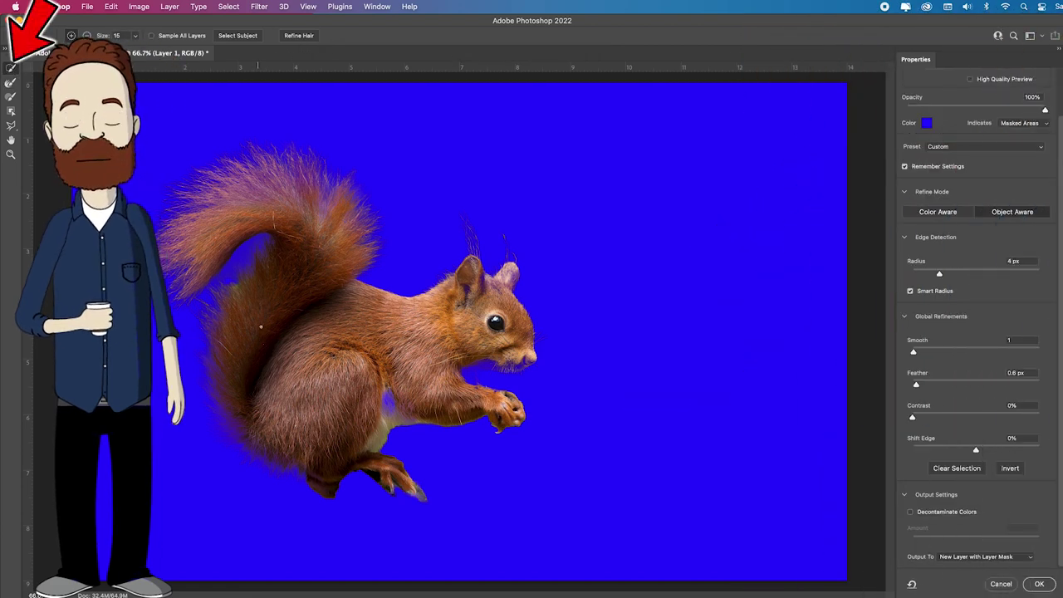
key(bracketright)
key(bracketright)
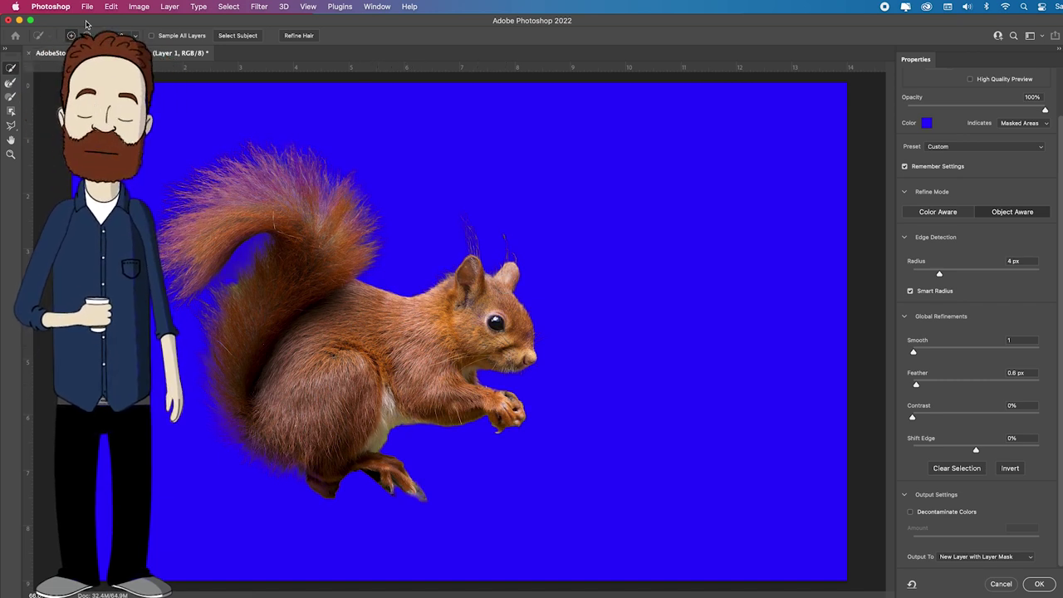
click(11, 86)
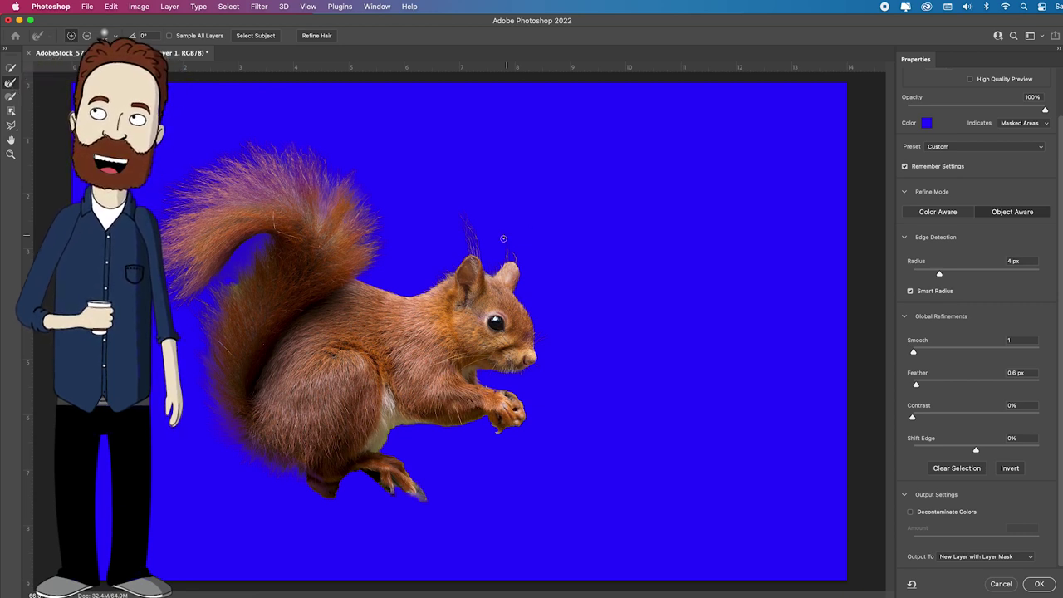
drag(480, 257, 464, 216)
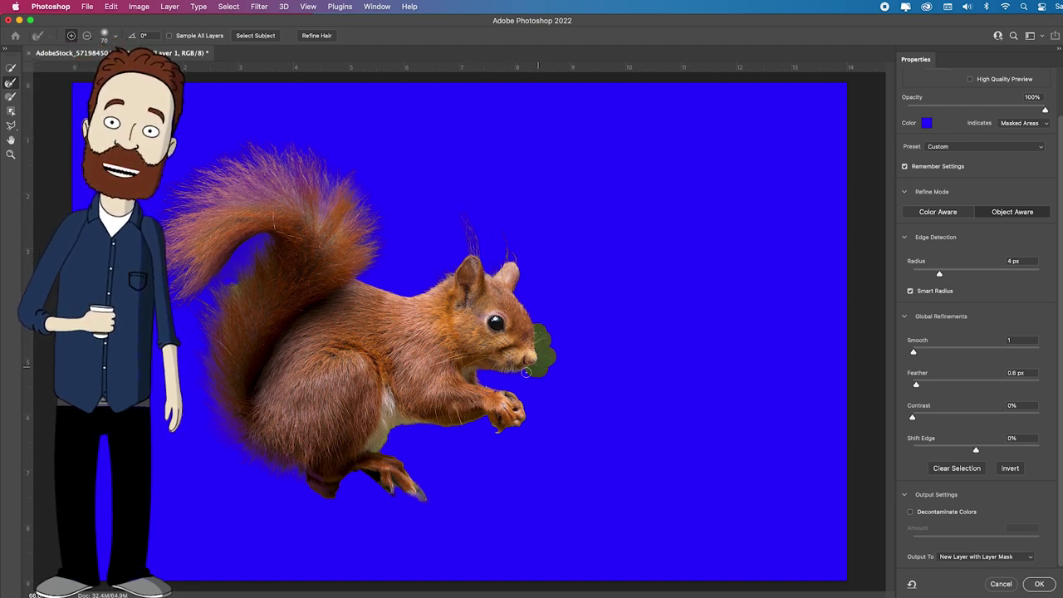
drag(479, 367, 476, 376)
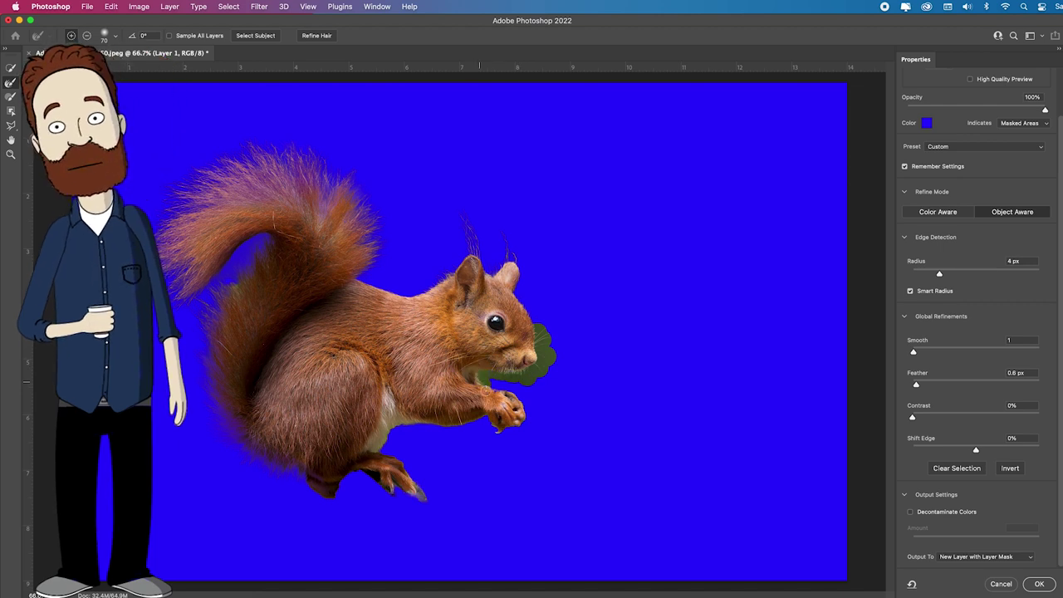
Step: Set the edge Radius to 2 px and output a new layer with a layer mask
key(w)
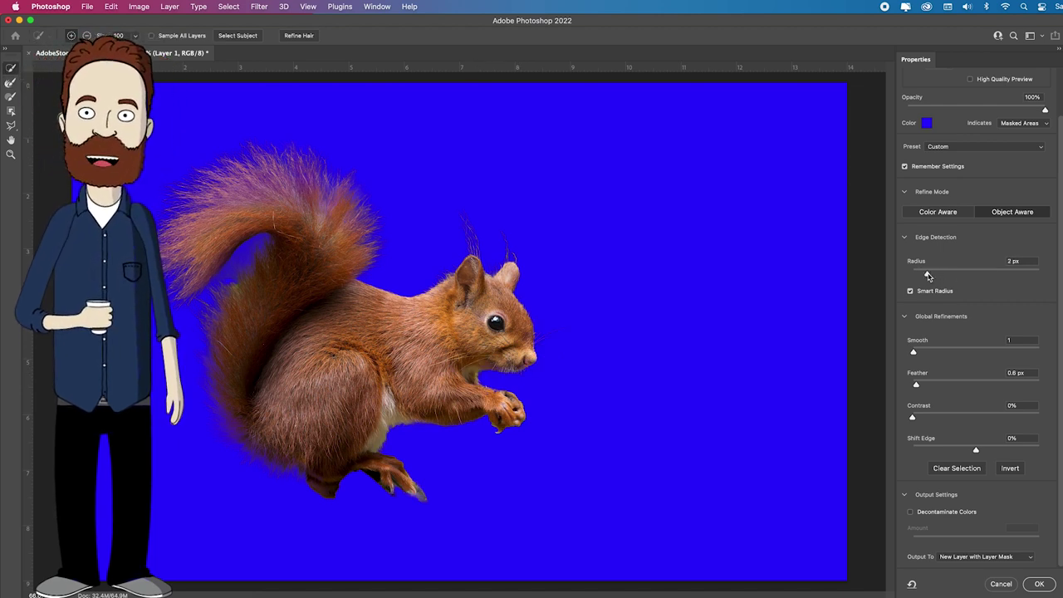
click(928, 274)
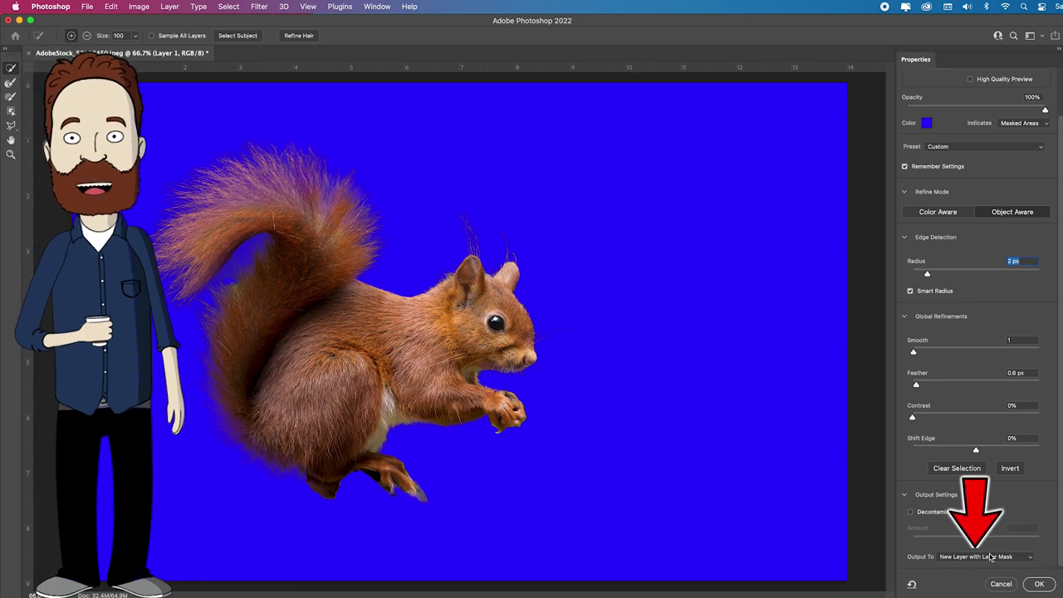
click(1049, 583)
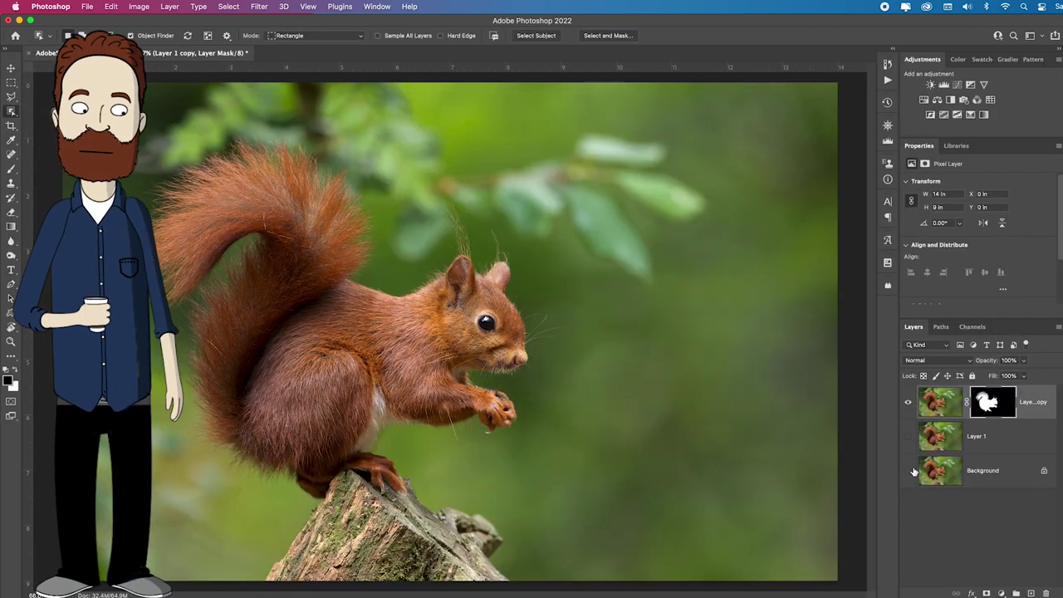
Step: Check the squirrel cutout, then output the stump from Background as a masked Background copy
click(910, 472)
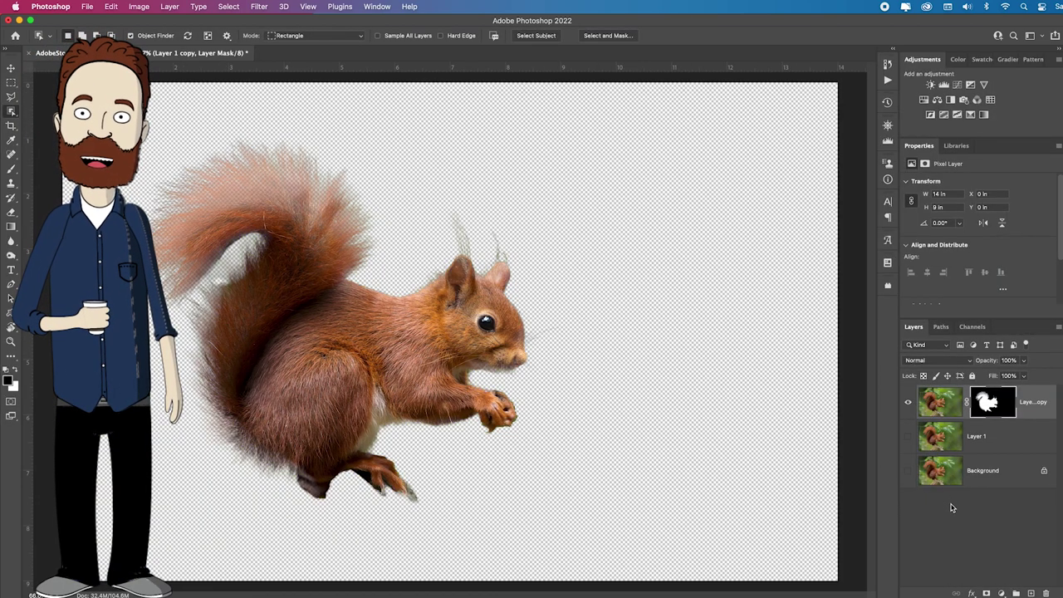
click(909, 471)
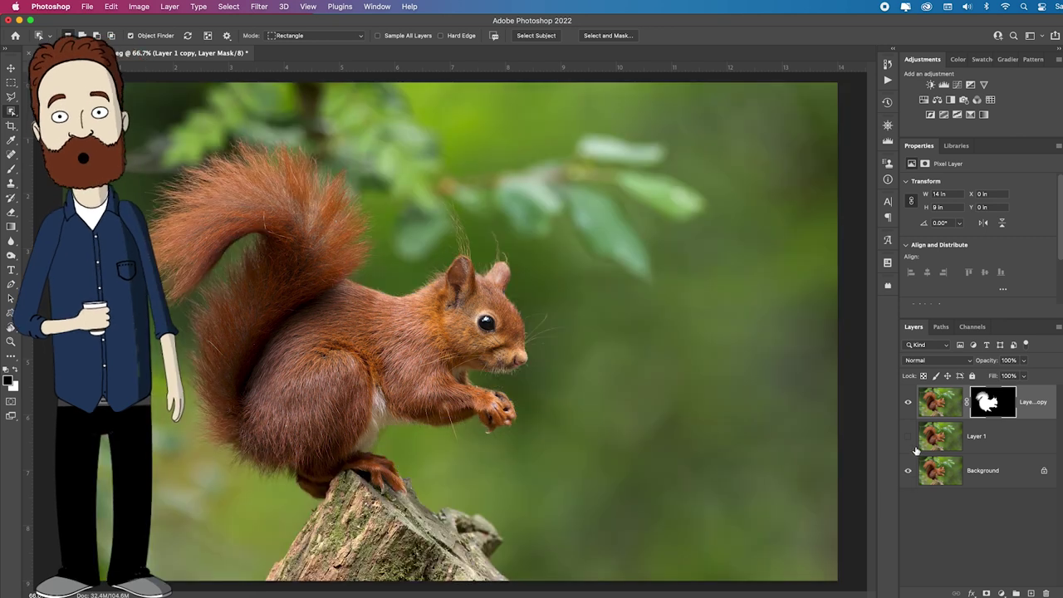
click(1001, 477)
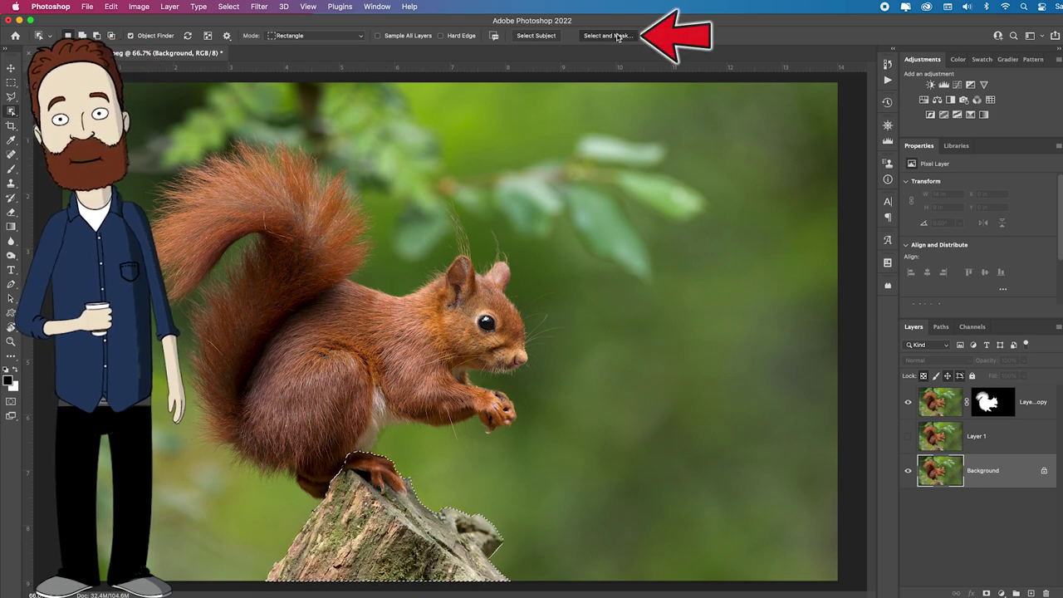
key(super+alt+r)
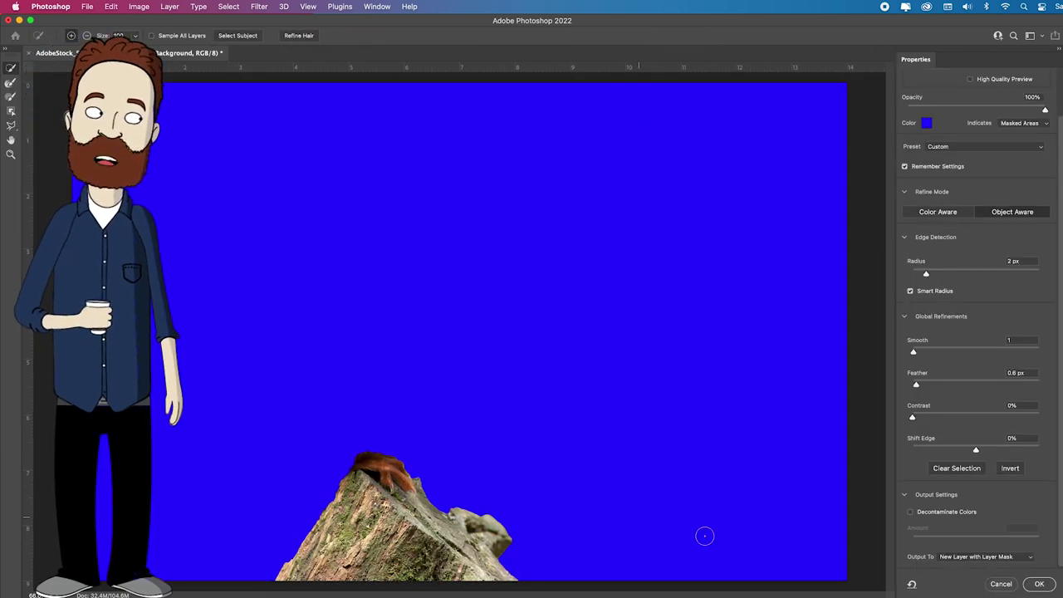
click(1039, 585)
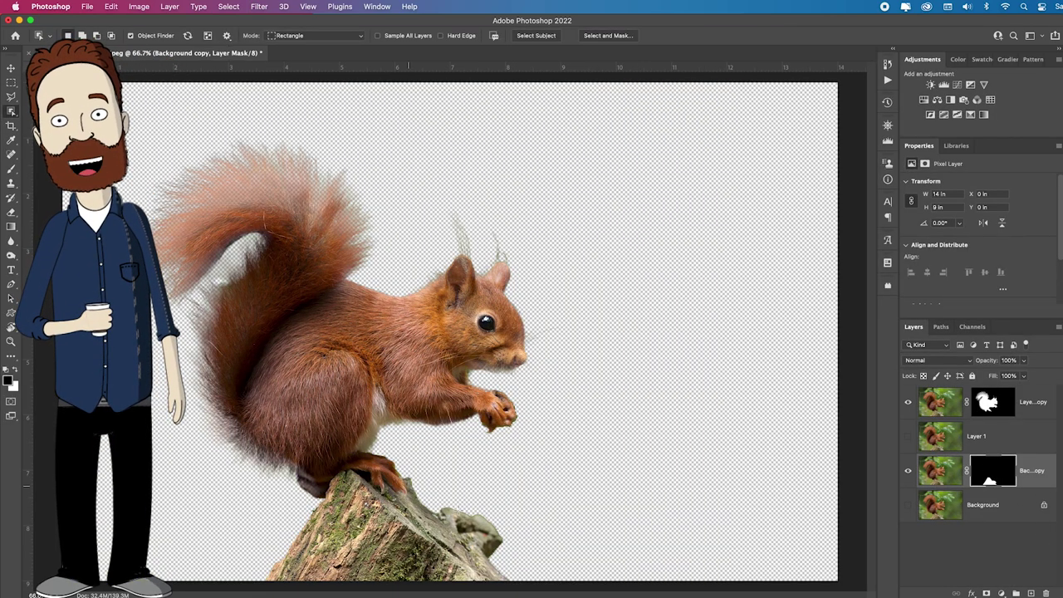
Step: Move Background copy above Layer 1, hide both cutouts, and load both masks as one selection
drag(1054, 469, 1030, 440)
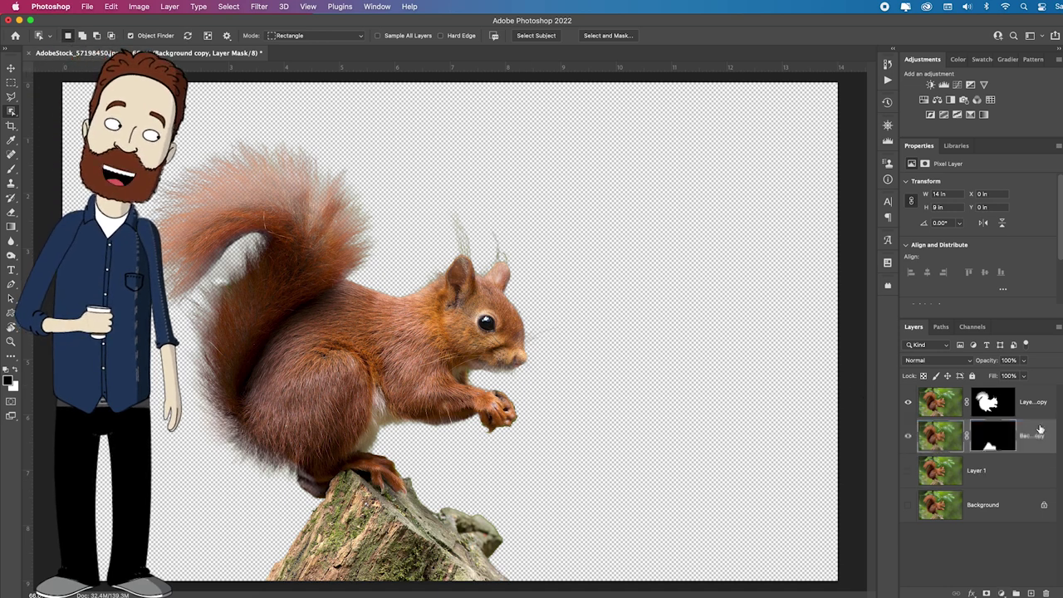
click(907, 476)
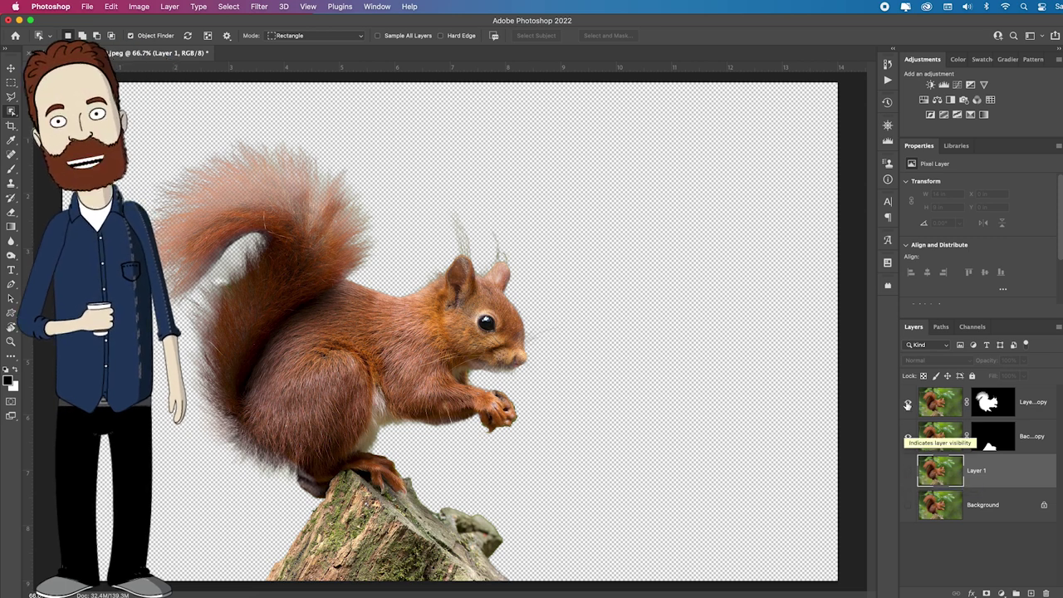
drag(909, 402, 911, 440)
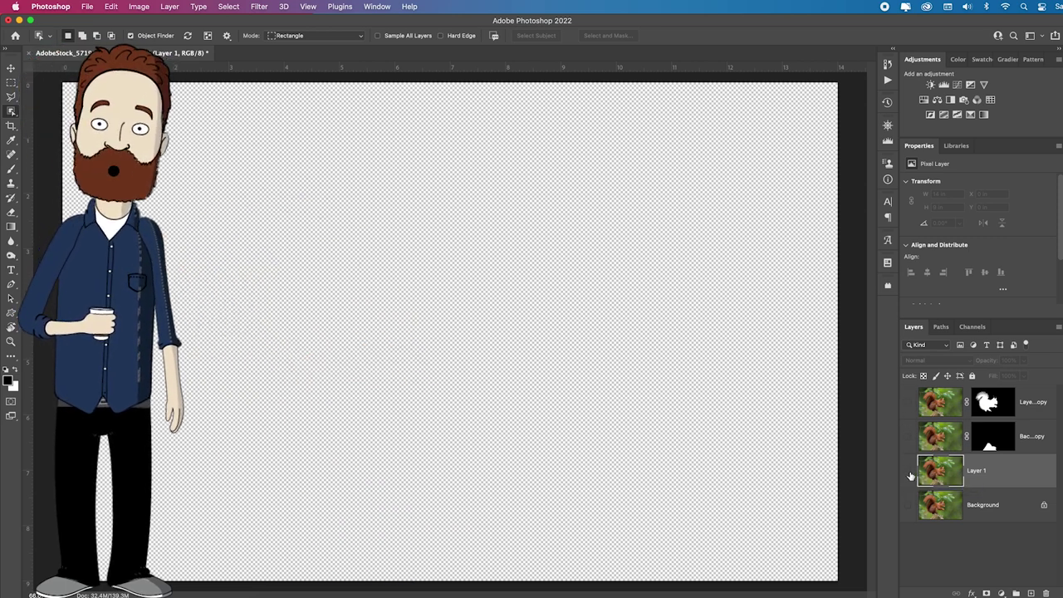
click(908, 471)
super+click(1004, 405)
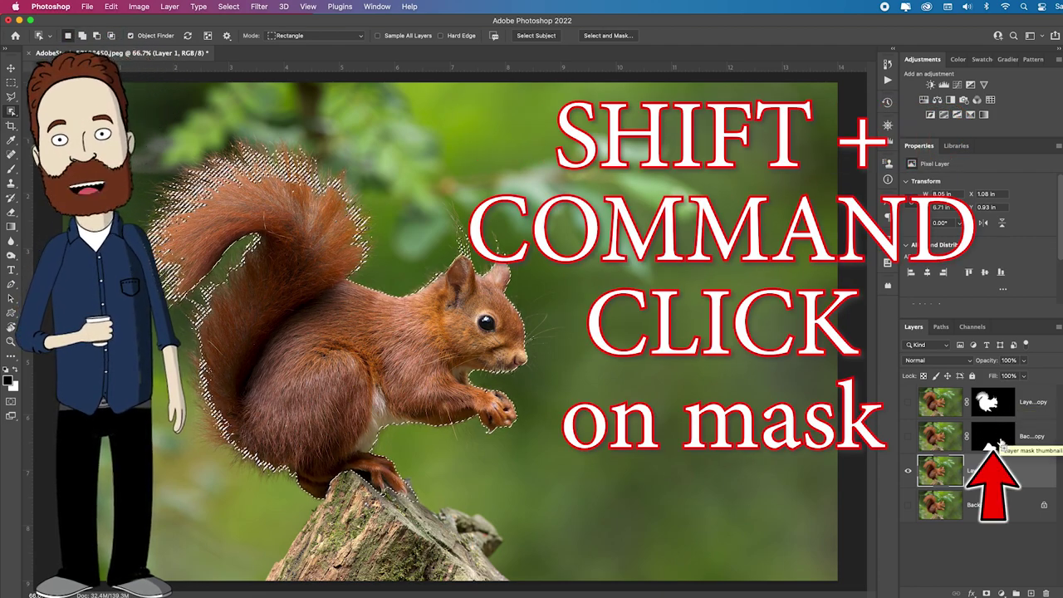
shift+super+click(1001, 443)
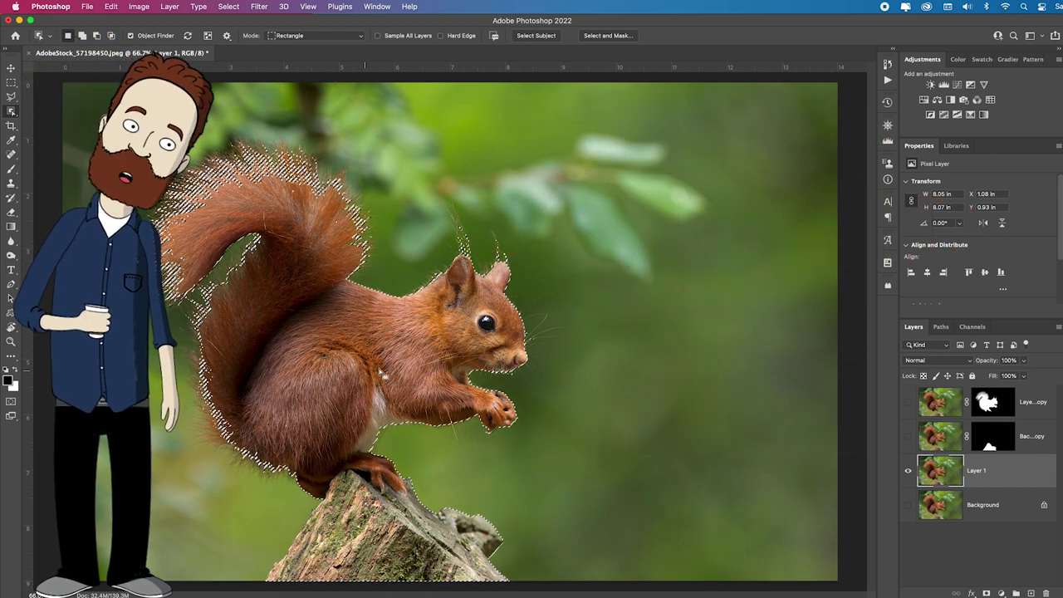
click(228, 7)
Step: Expand the selection by 9 pixels, then again by 20 pixels
mouse_move(344, 173)
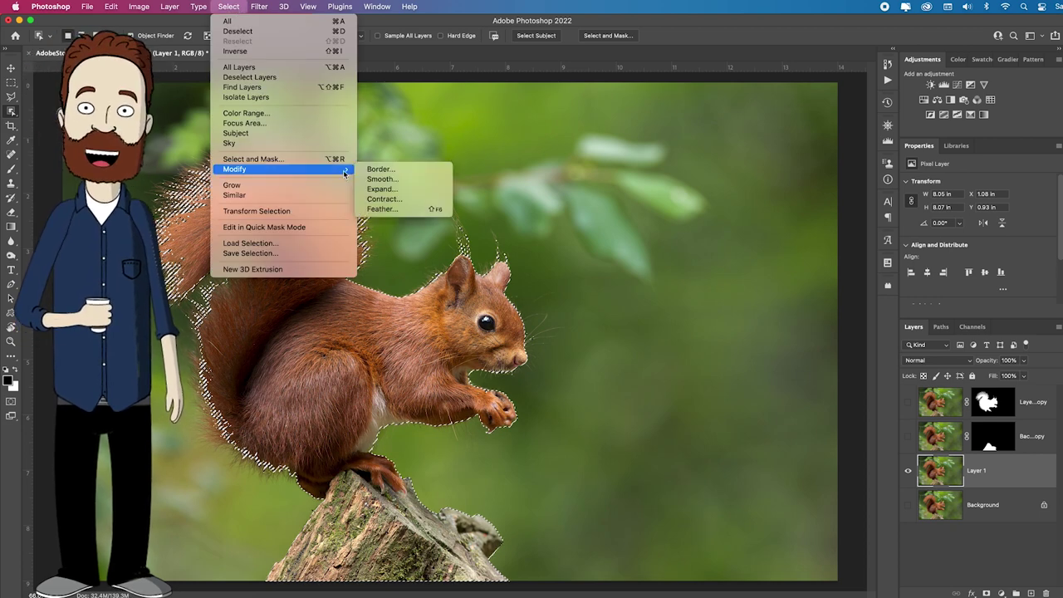
click(428, 190)
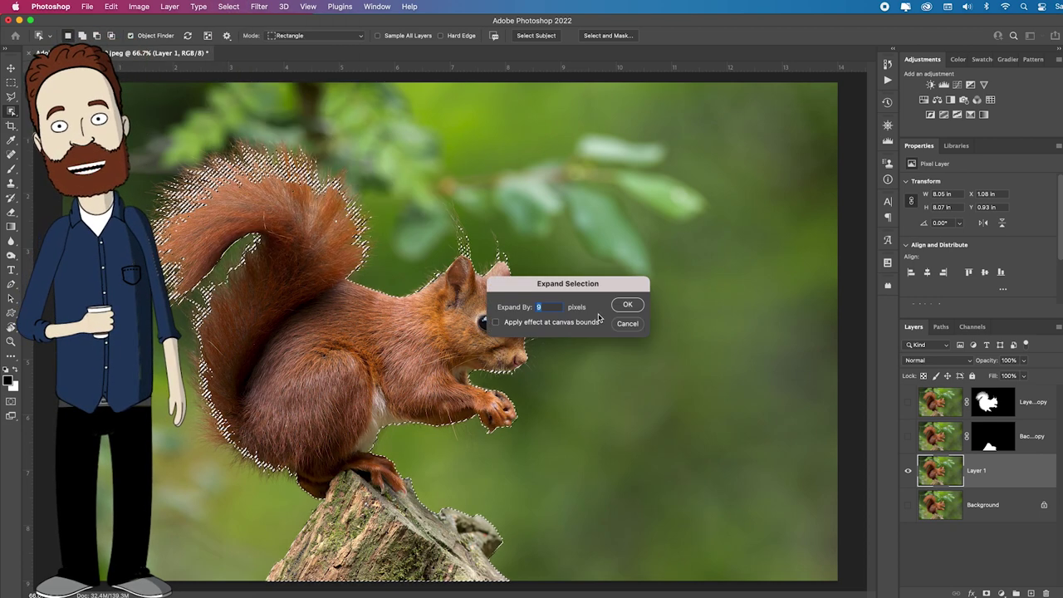
click(629, 305)
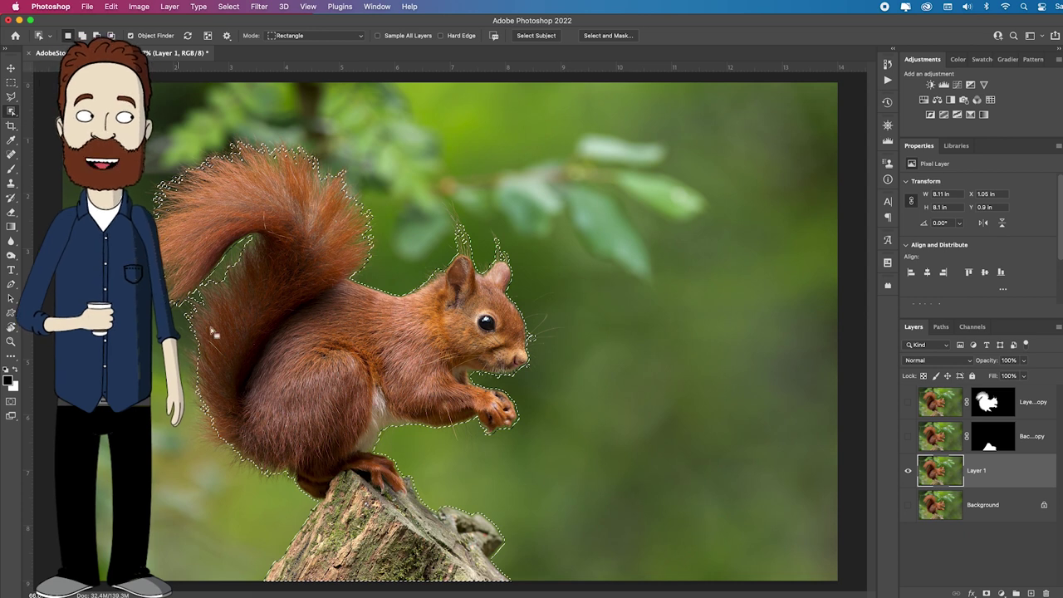
click(229, 7)
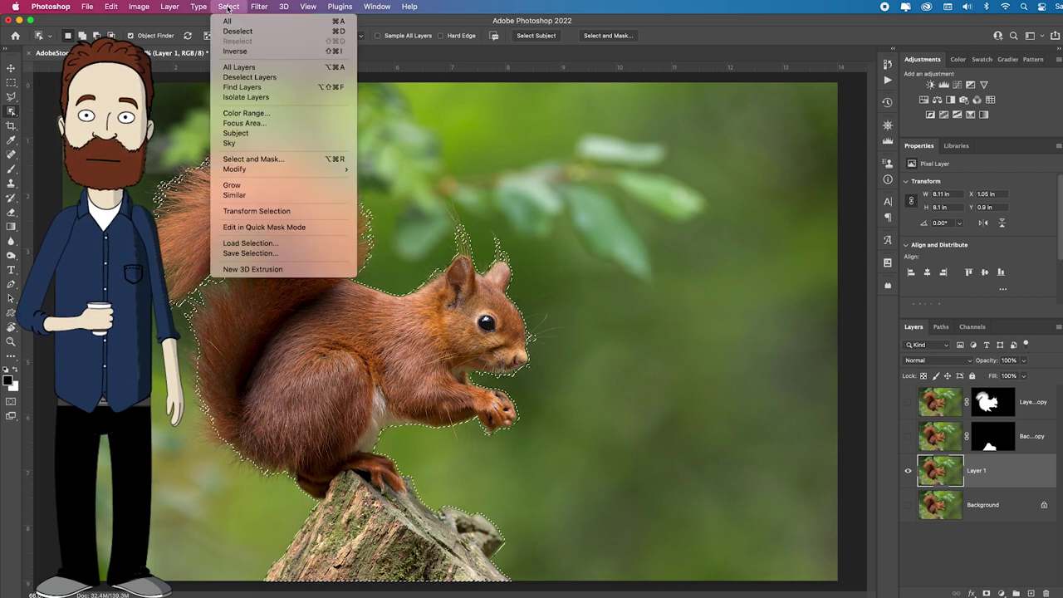
mouse_move(334, 169)
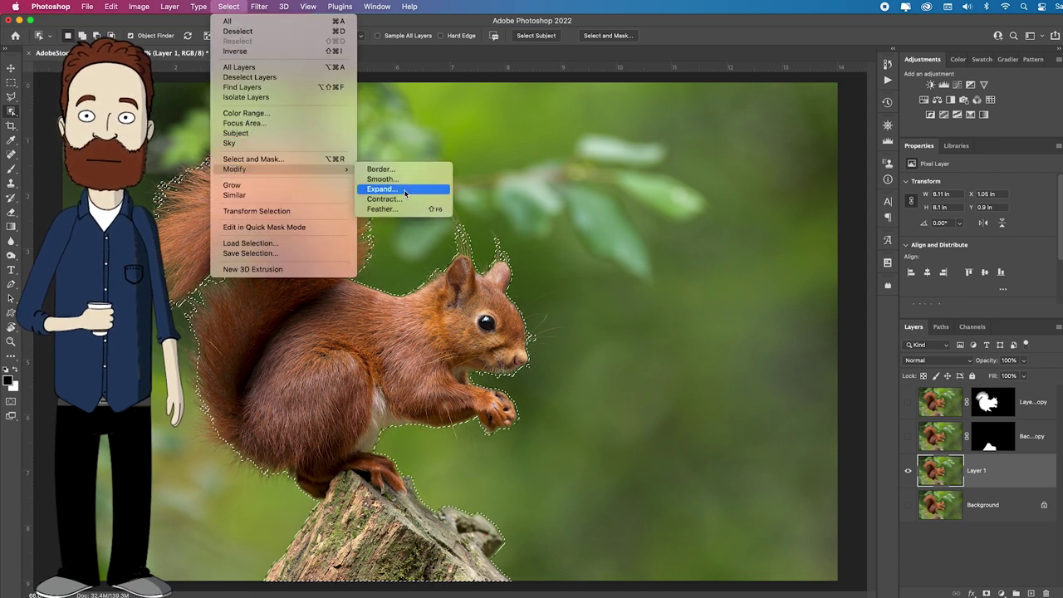
click(396, 189)
text(20)
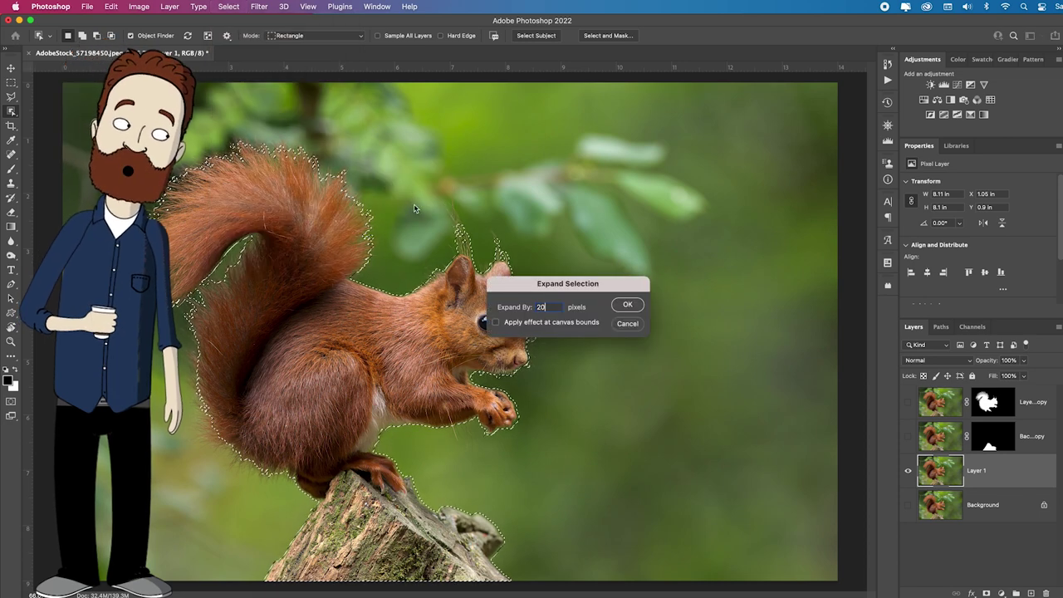
click(629, 305)
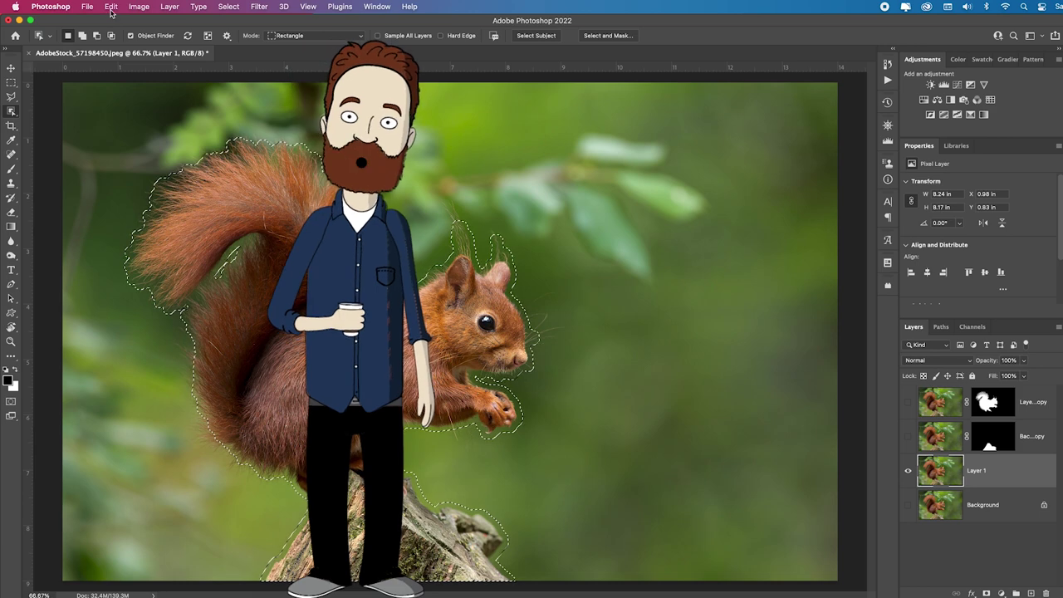
Step: Content-Aware Fill the selection on Layer 1 to remove the squirrel and stump, then deselect
click(110, 7)
click(118, 175)
click(397, 109)
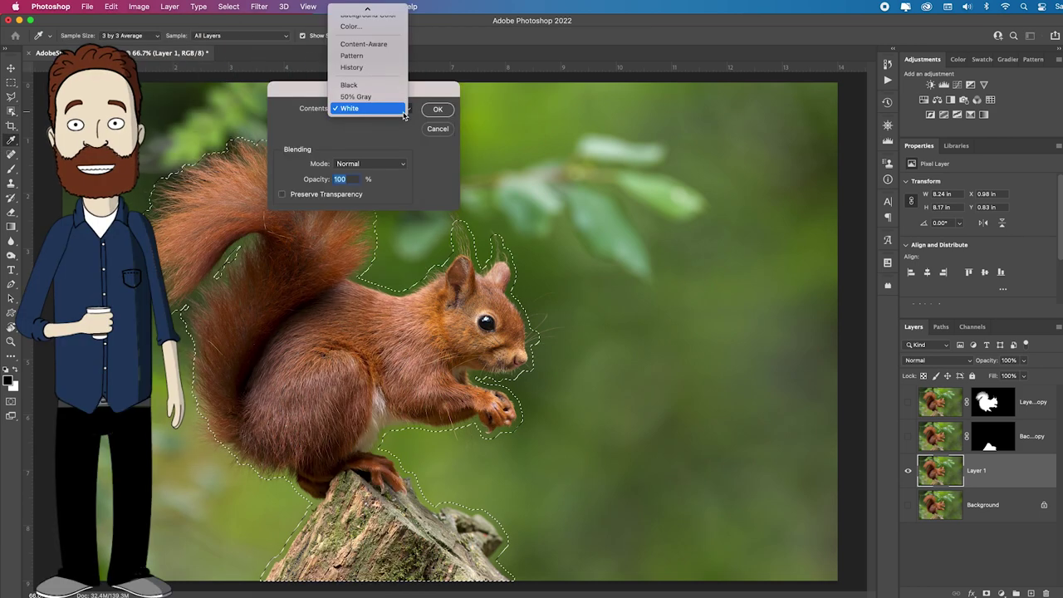
click(364, 43)
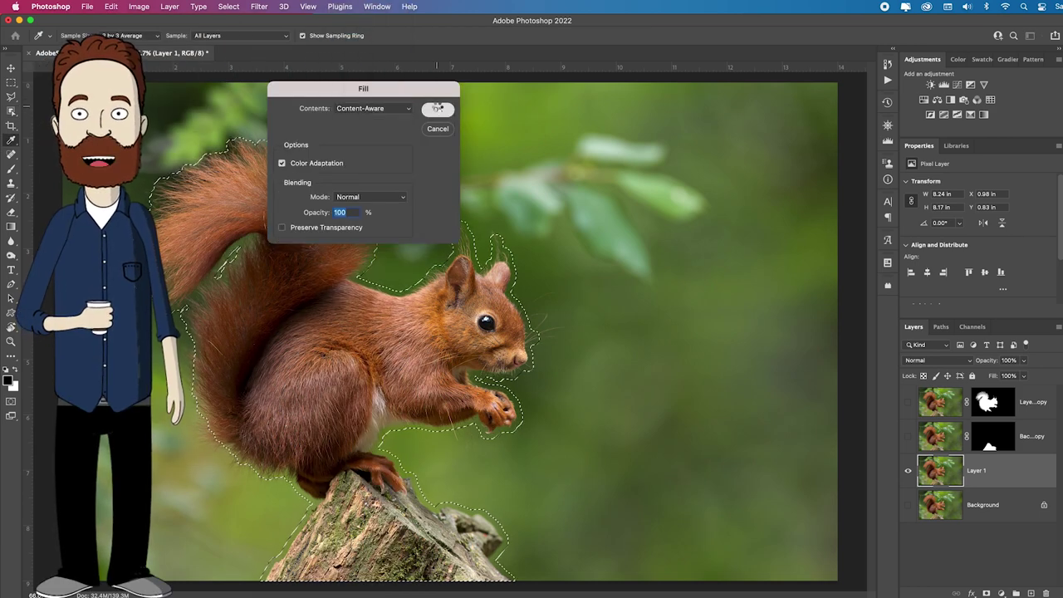
click(438, 109)
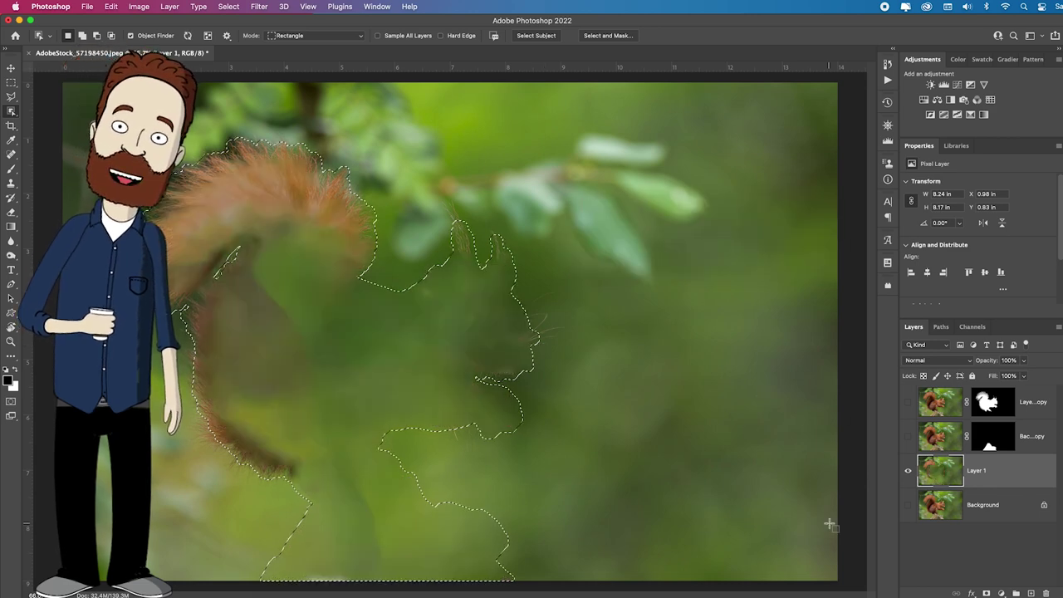
key(super+d)
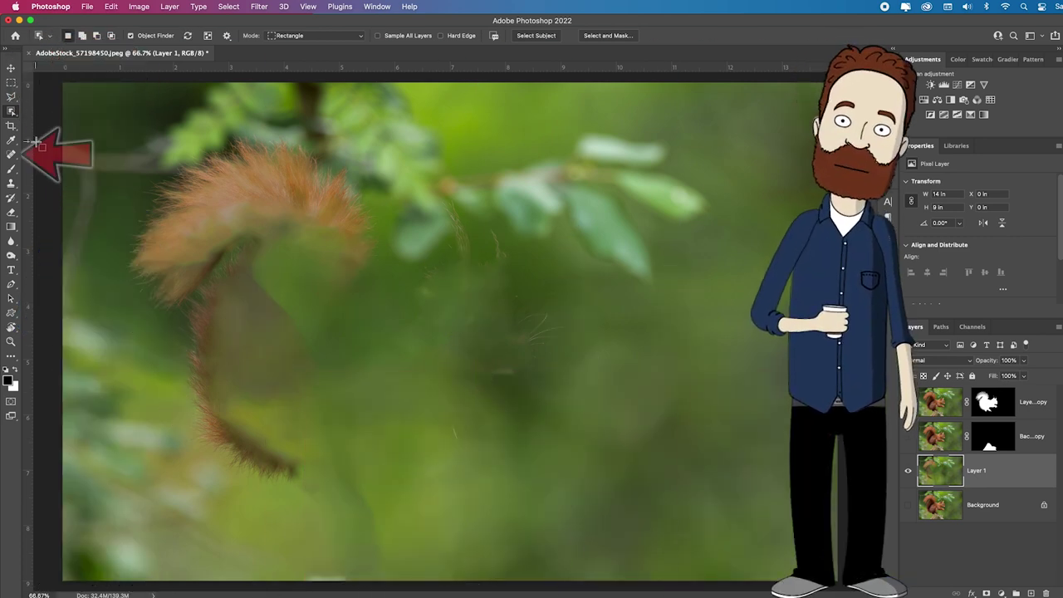
Step: Patch the leftover tail and branch remnants with plain green background
right_click(11, 155)
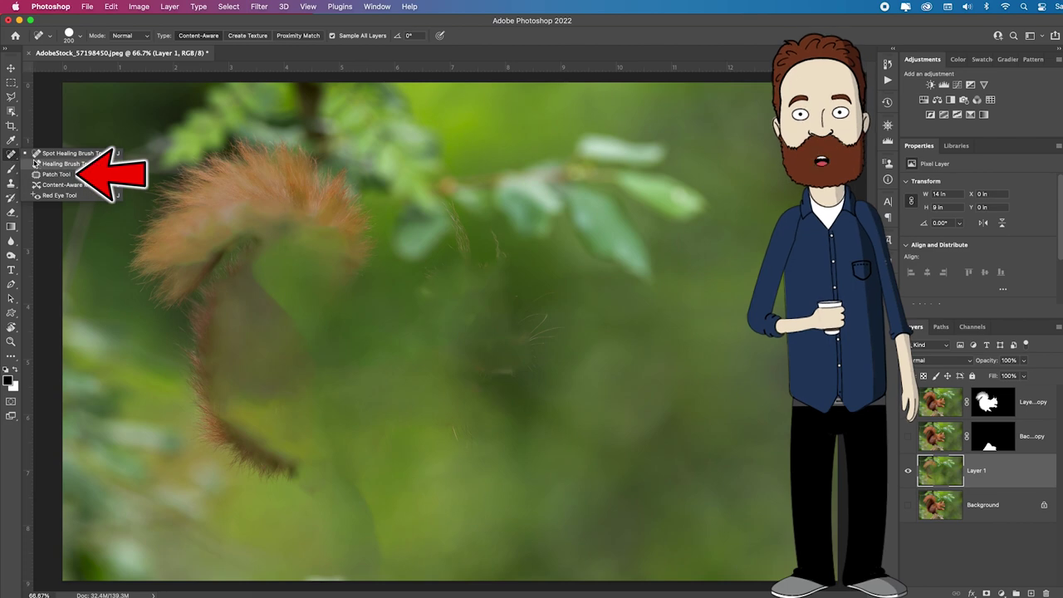
click(68, 171)
mouse_move(303, 133)
mouse_down()
mouse_move(191, 151)
mouse_move(137, 203)
mouse_move(164, 399)
mouse_move(356, 302)
mouse_move(365, 92)
mouse_move(303, 129)
mouse_up()
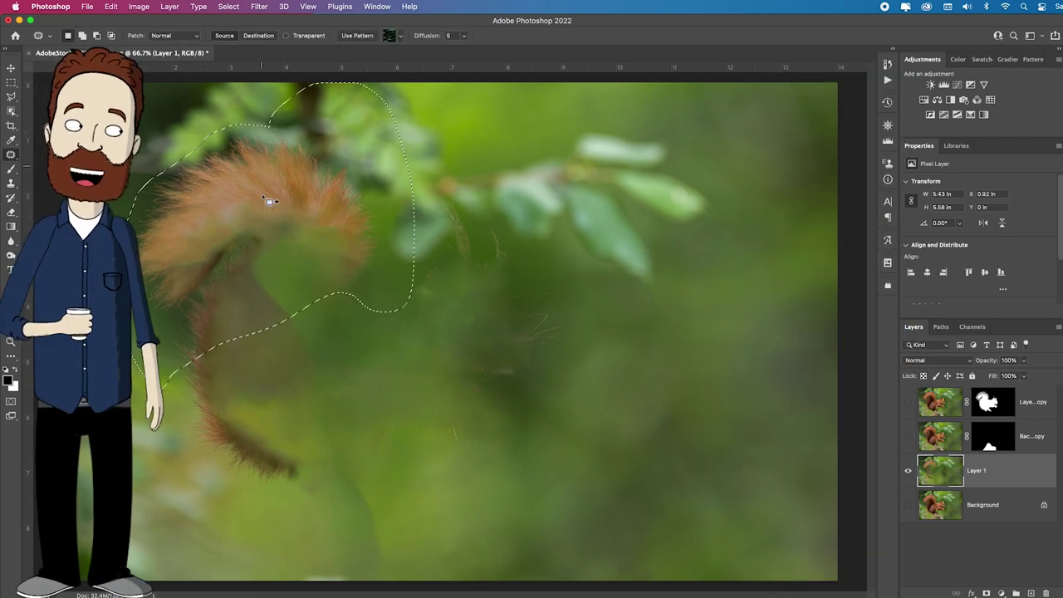
mouse_move(269, 201)
mouse_down()
mouse_move(721, 288)
mouse_move(653, 396)
mouse_move(664, 404)
mouse_up()
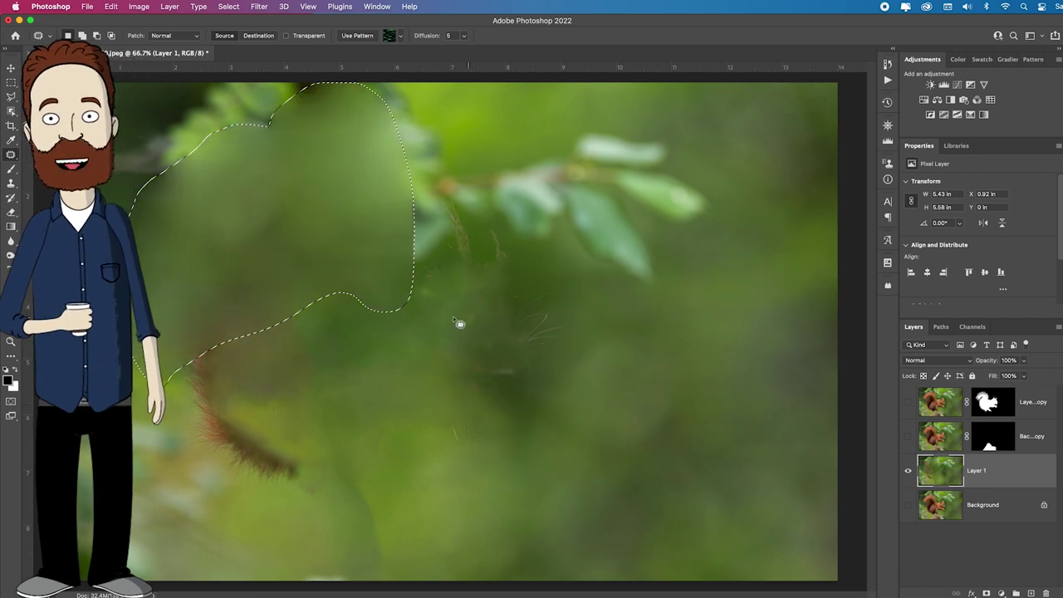
key(ctrl+d)
mouse_move(191, 422)
mouse_down()
mouse_move(358, 525)
mouse_move(273, 297)
mouse_up()
mouse_move(221, 320)
mouse_down()
mouse_move(506, 380)
mouse_move(526, 394)
mouse_up()
mouse_move(490, 208)
mouse_down()
mouse_move(628, 350)
mouse_move(494, 203)
mouse_up()
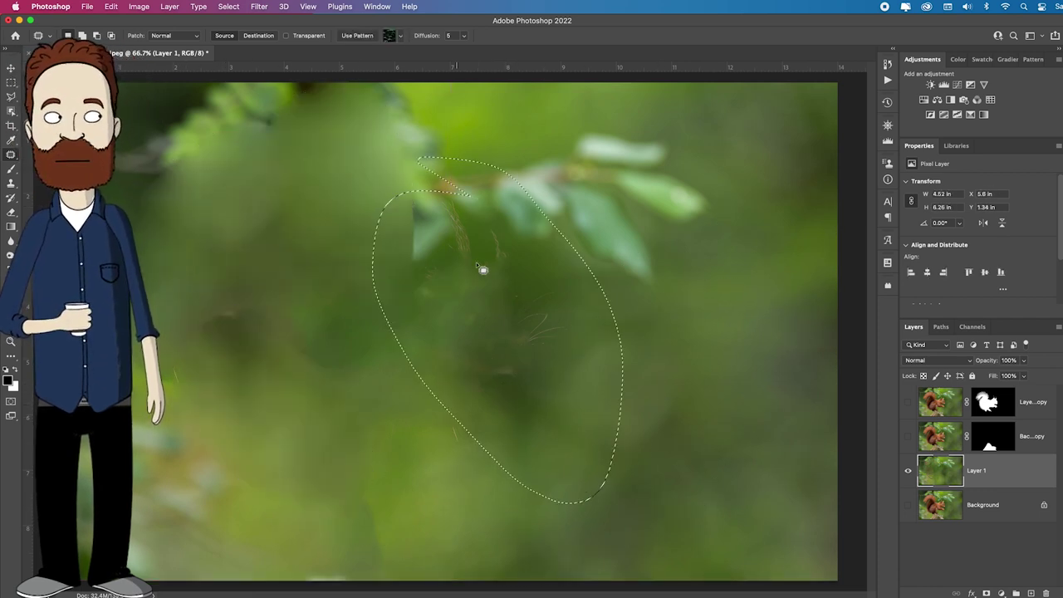
mouse_move(482, 268)
mouse_down()
mouse_move(266, 327)
mouse_move(352, 349)
mouse_up()
key(ctrl+d)
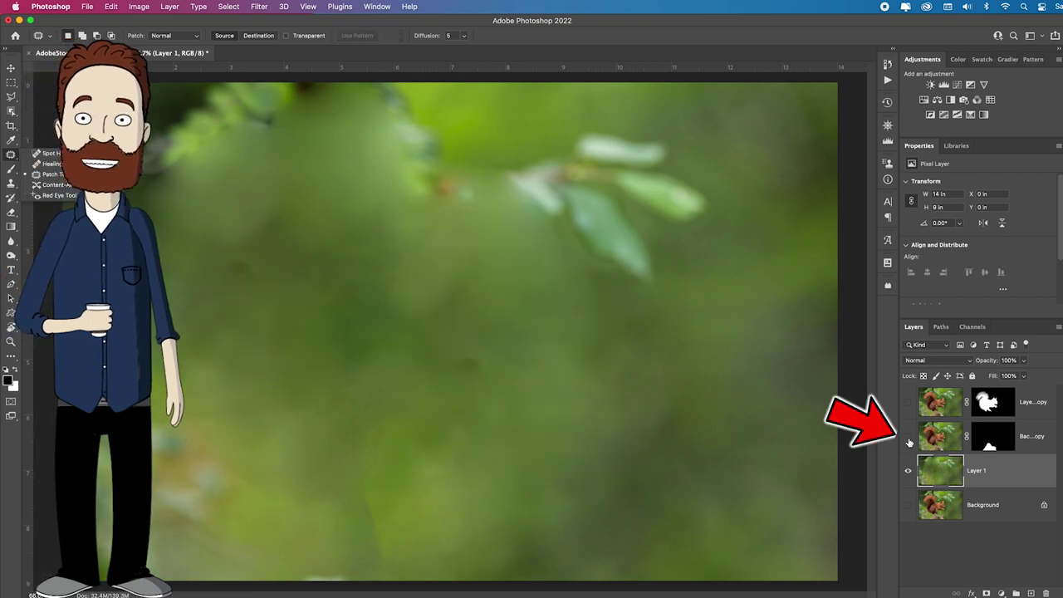
Step: Show the stump and squirrel copy layers and make Layer 1 copy active
click(908, 437)
click(908, 403)
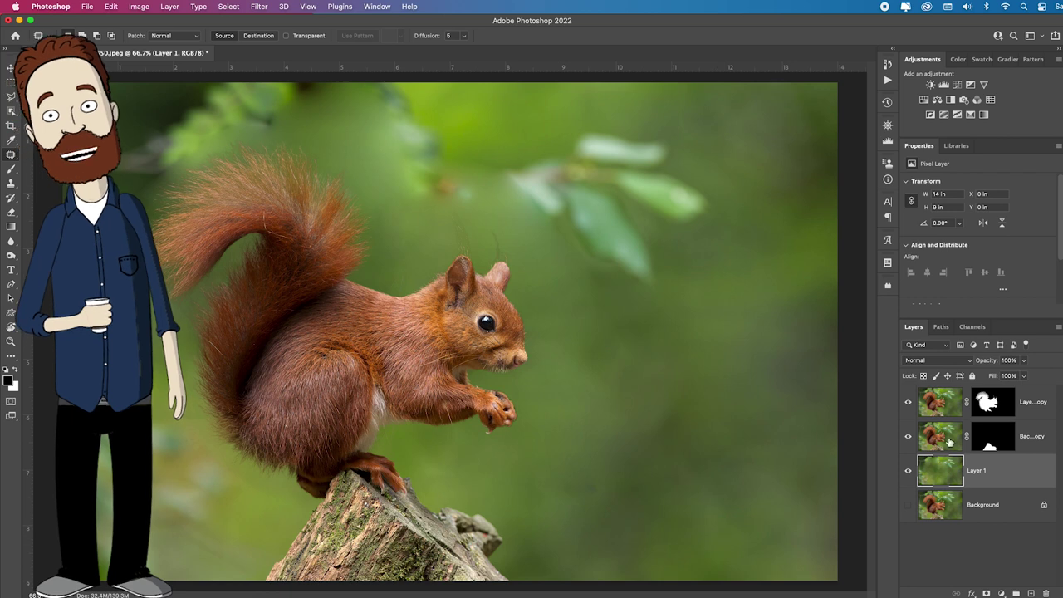
click(941, 403)
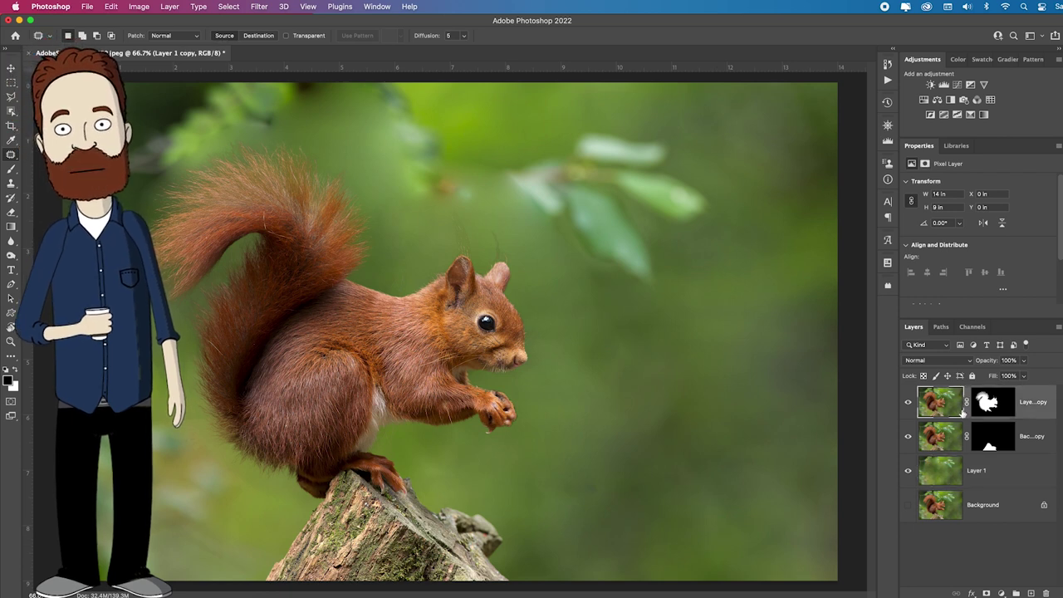
Step: Open the Oil Paint filter on the squirrel, raise Stylization, and leave Lighting off
click(267, 10)
mouse_move(366, 219)
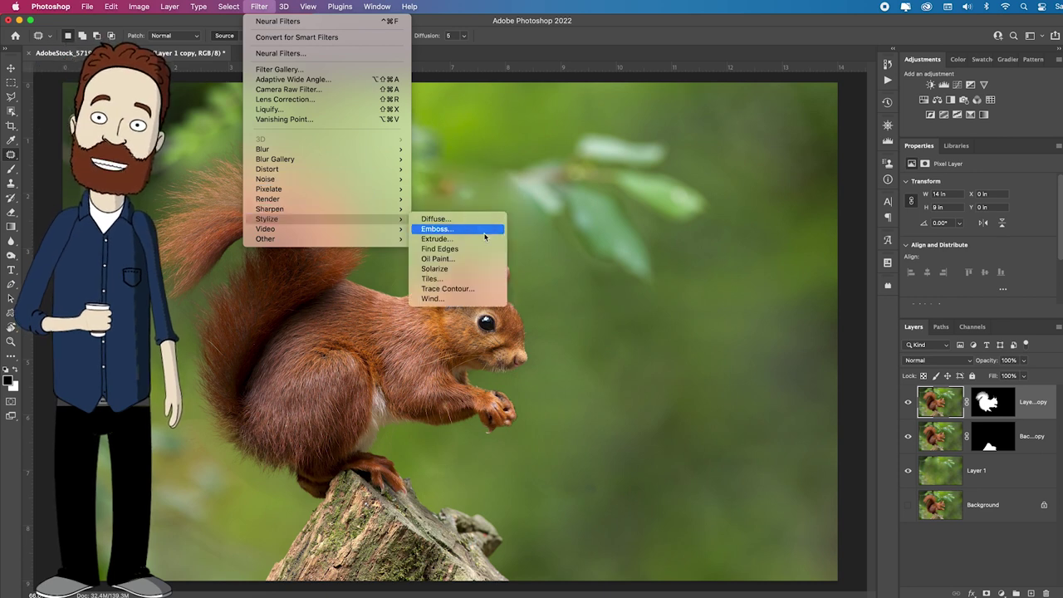
click(474, 262)
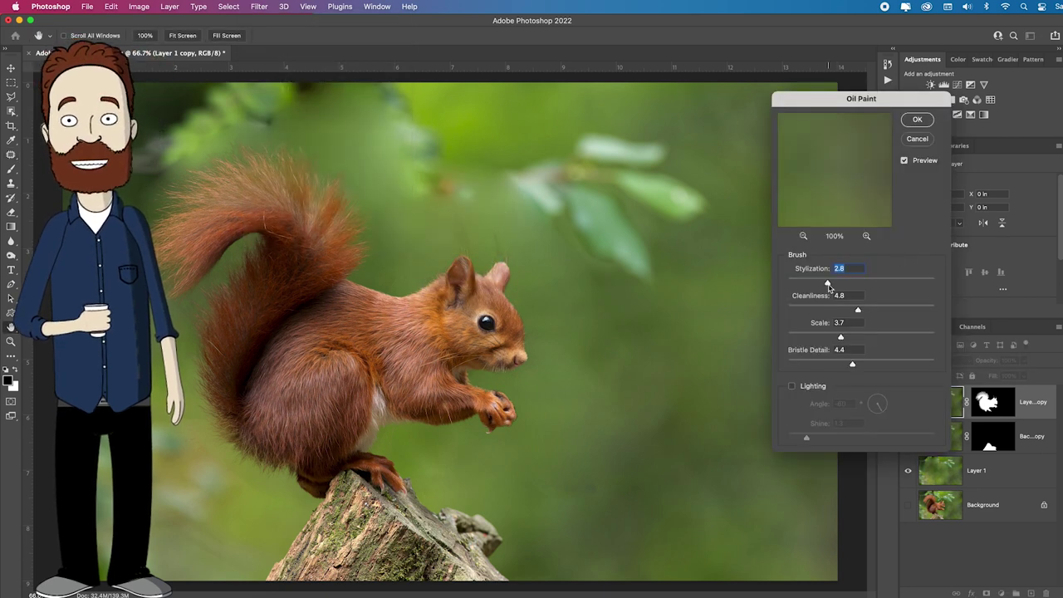
drag(901, 293, 914, 293)
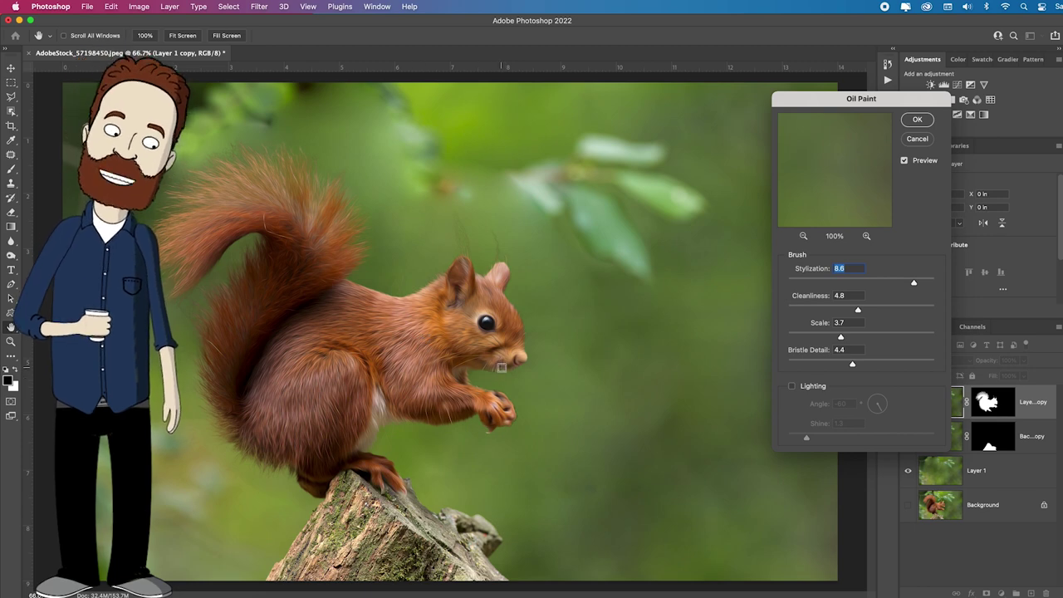
scroll(501, 367, up, 2)
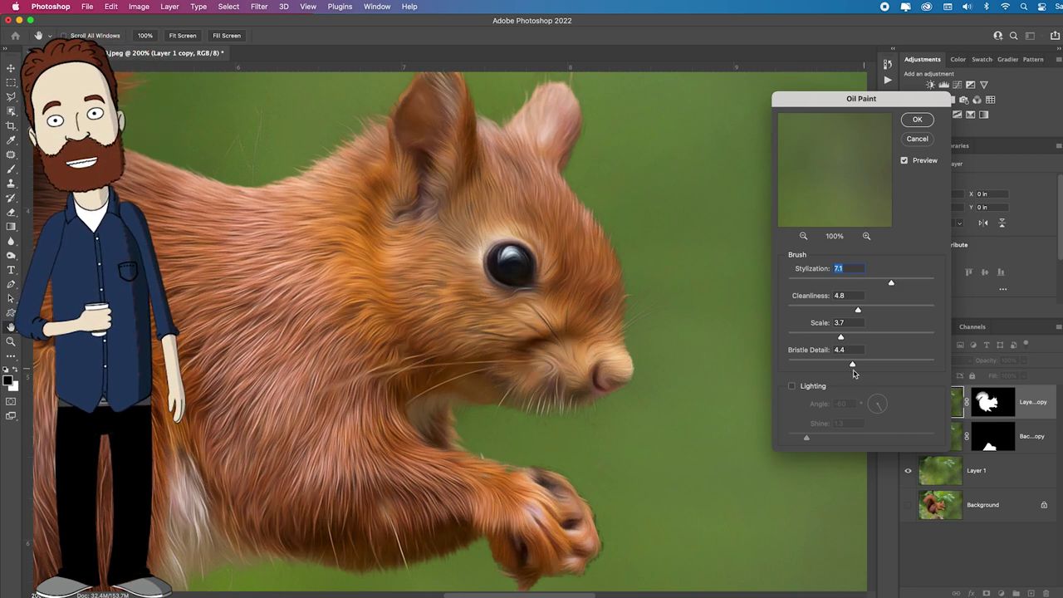
click(793, 388)
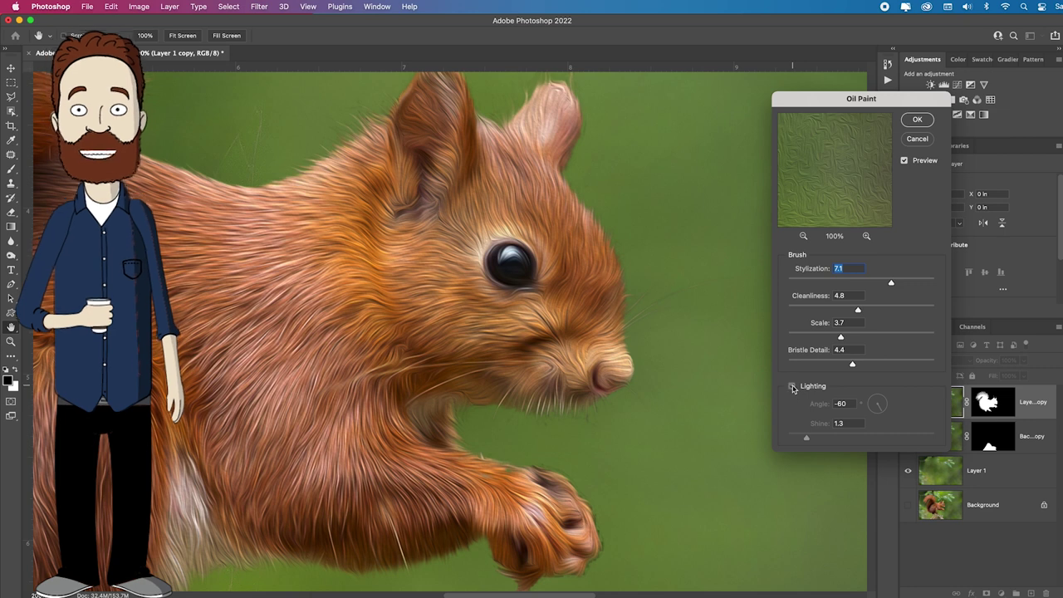
click(793, 387)
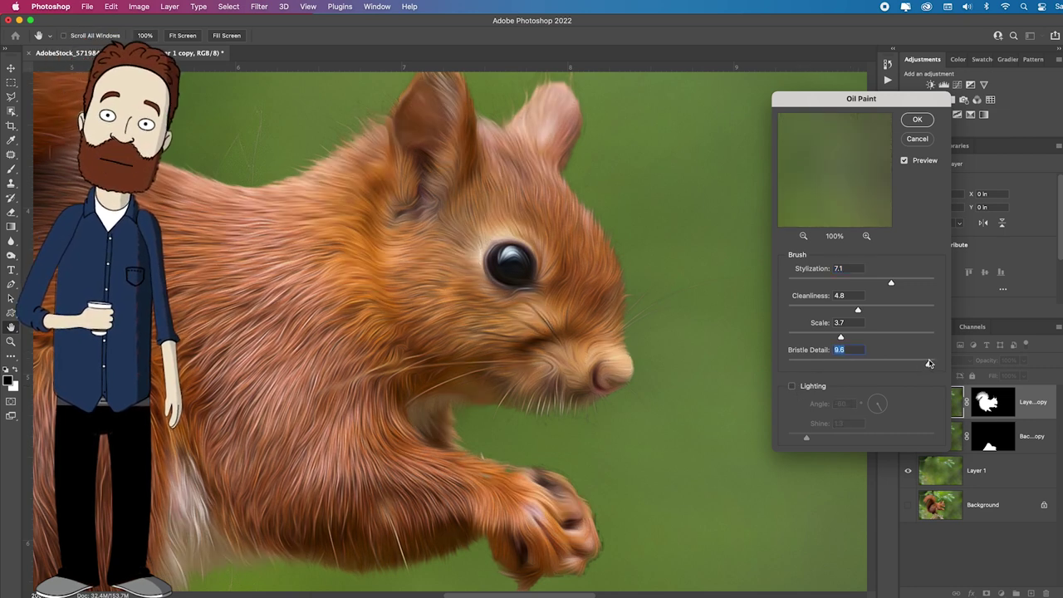
Step: Set Oil Paint to Stylization 7.2, Cleanliness 6.6, Scale 4.4, Bristle Detail 9.8 and apply
drag(892, 283, 904, 282)
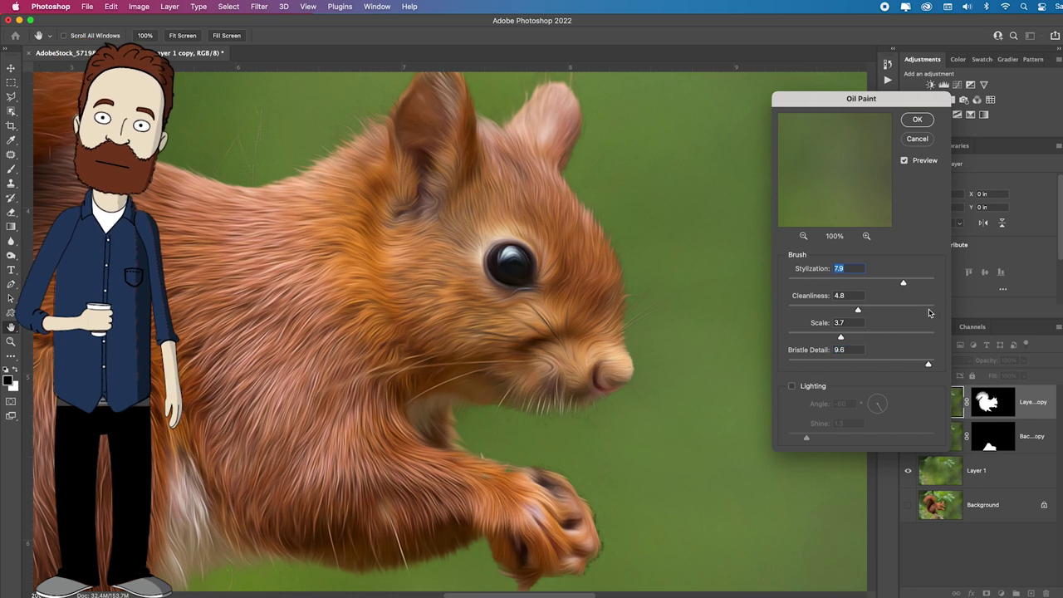
click(930, 310)
click(934, 283)
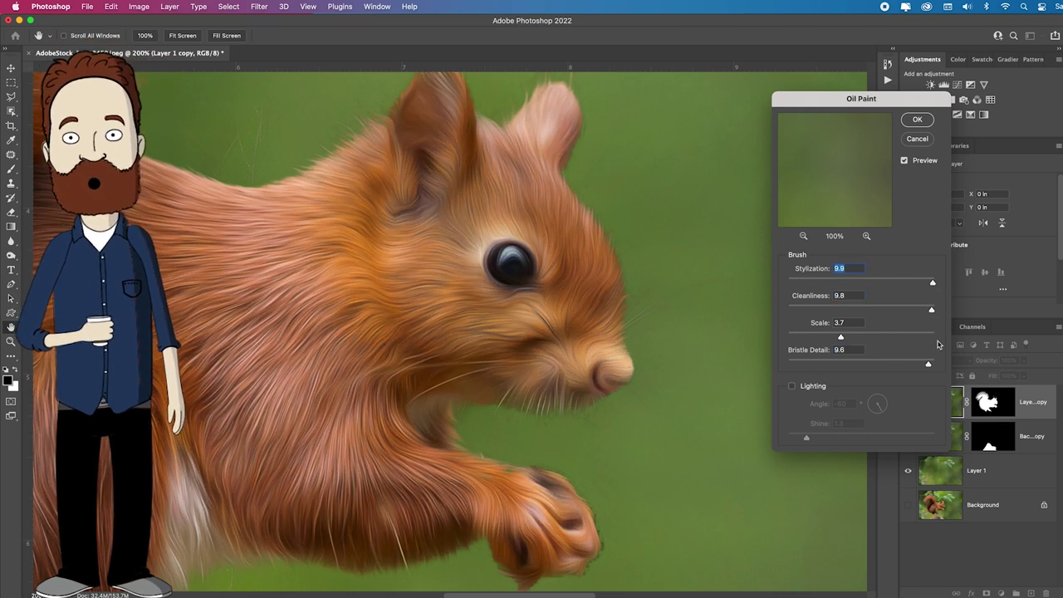
click(934, 336)
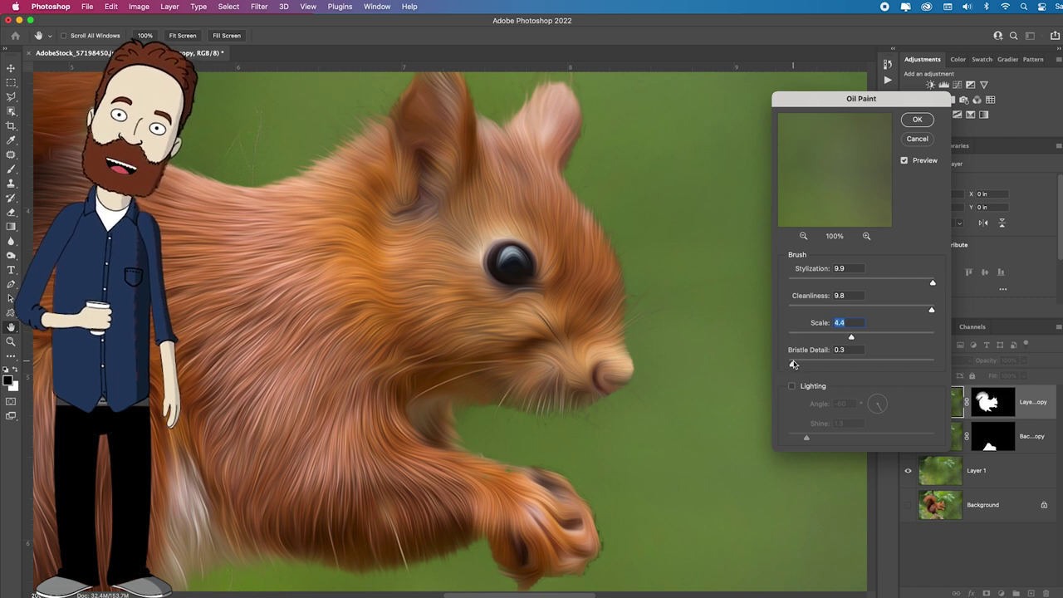
drag(793, 364, 933, 366)
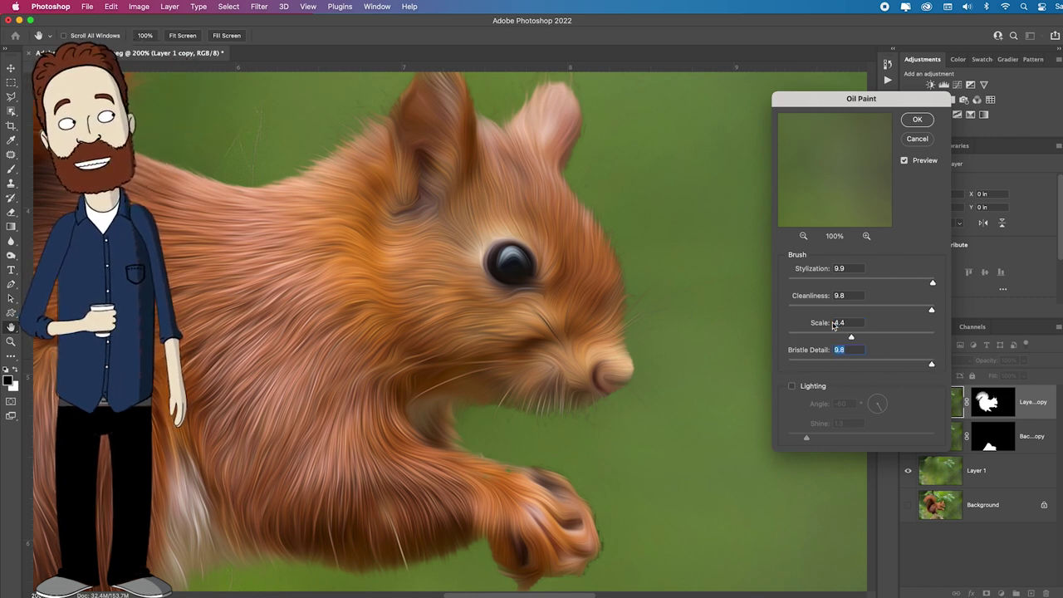
click(795, 309)
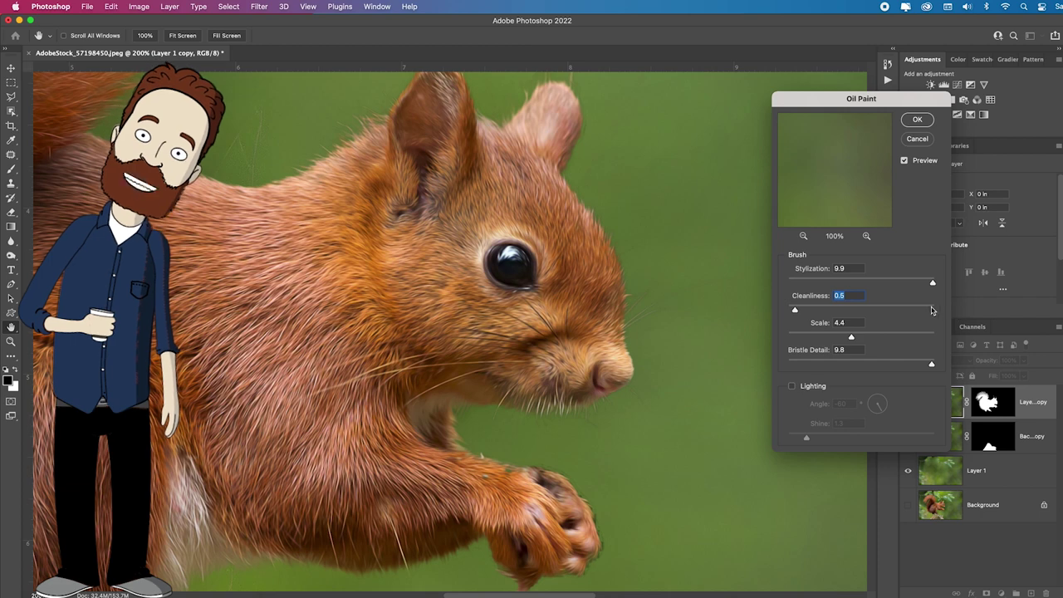
click(791, 283)
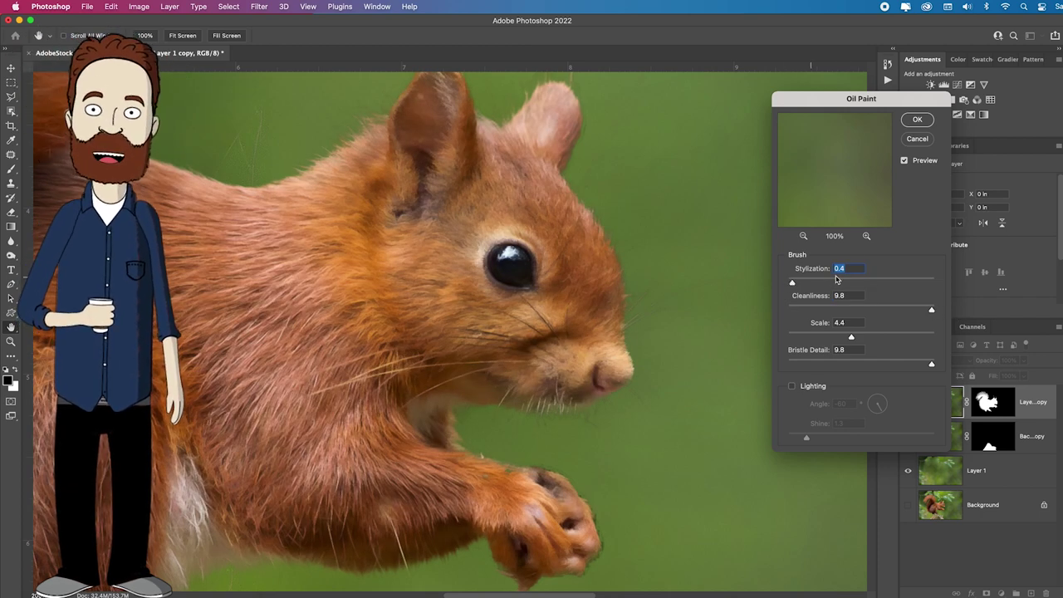
click(894, 283)
click(884, 310)
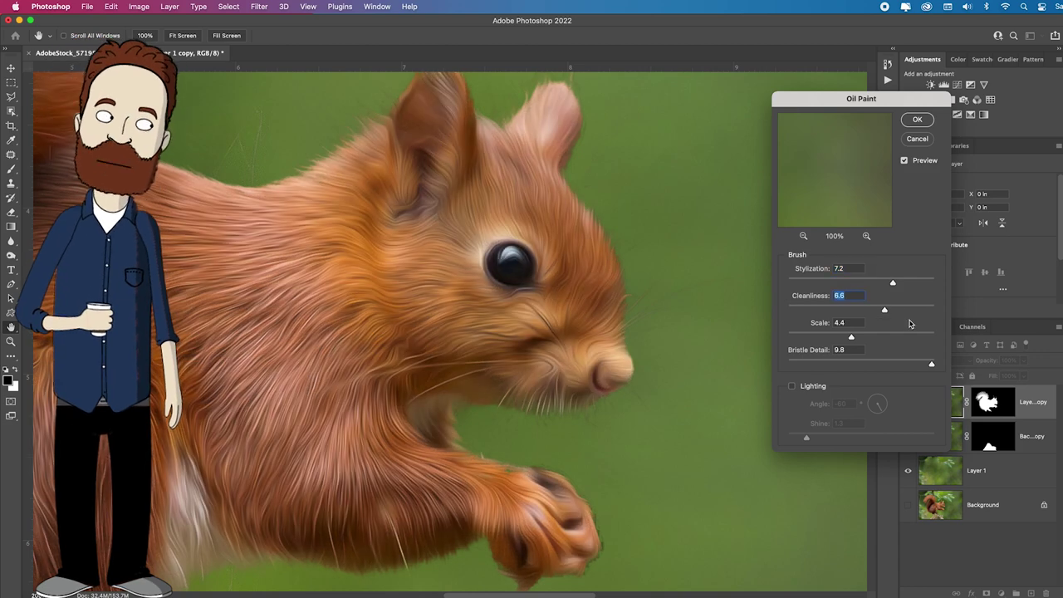
click(917, 119)
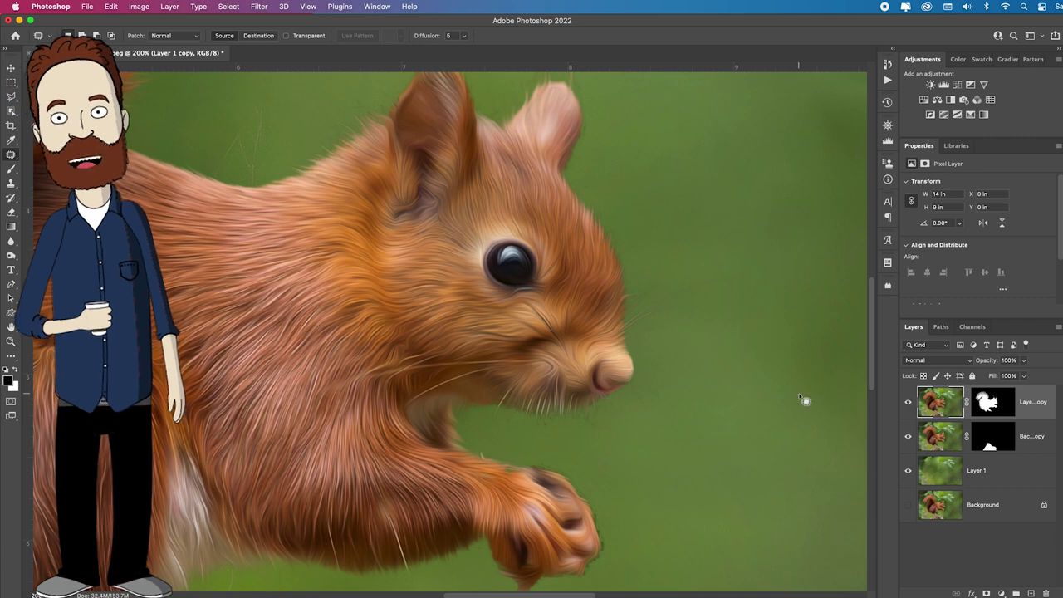
Step: Fit the image to the window and apply Oil Paint to Background copy at Stylization 2.8, Cleanliness 1.2
key(super+0)
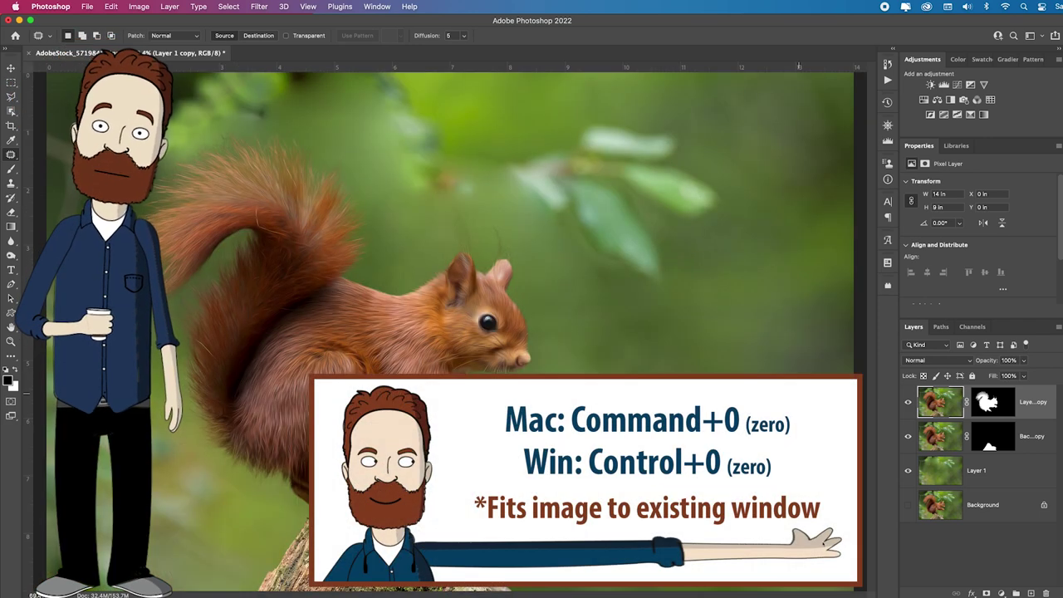
click(930, 449)
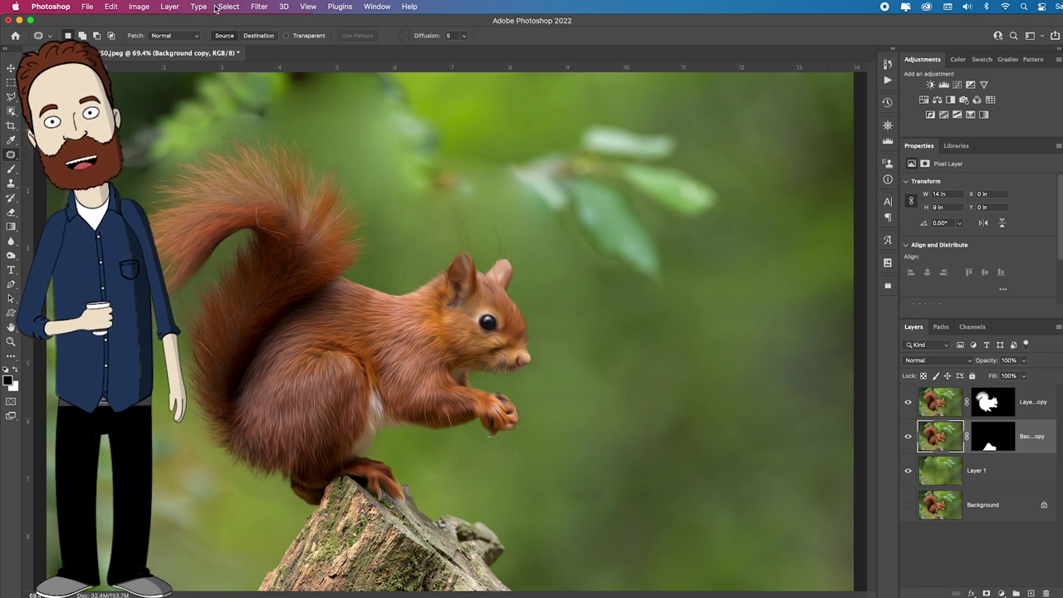
click(259, 7)
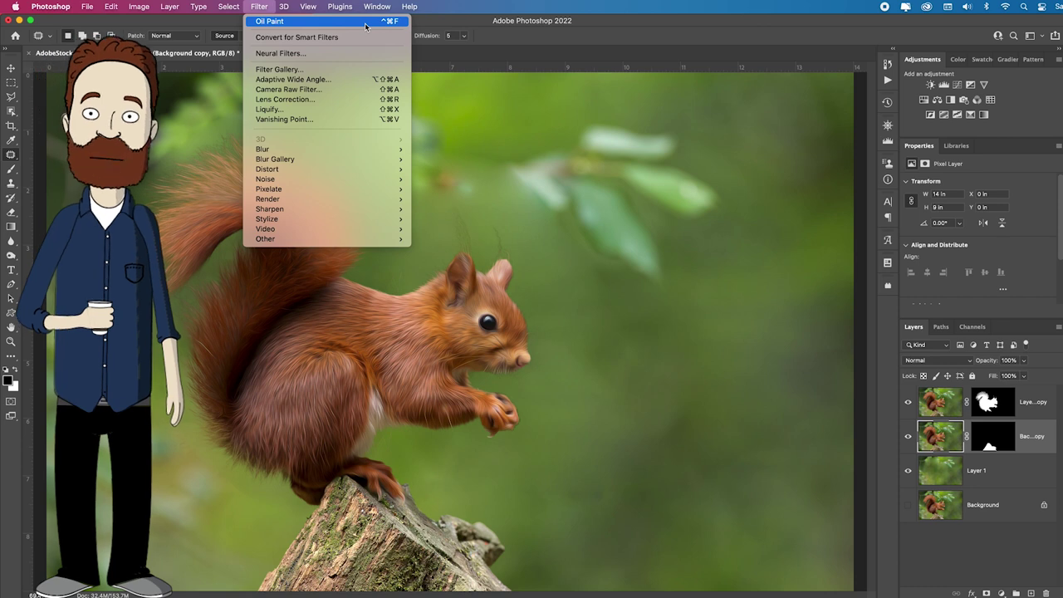
mouse_move(393, 215)
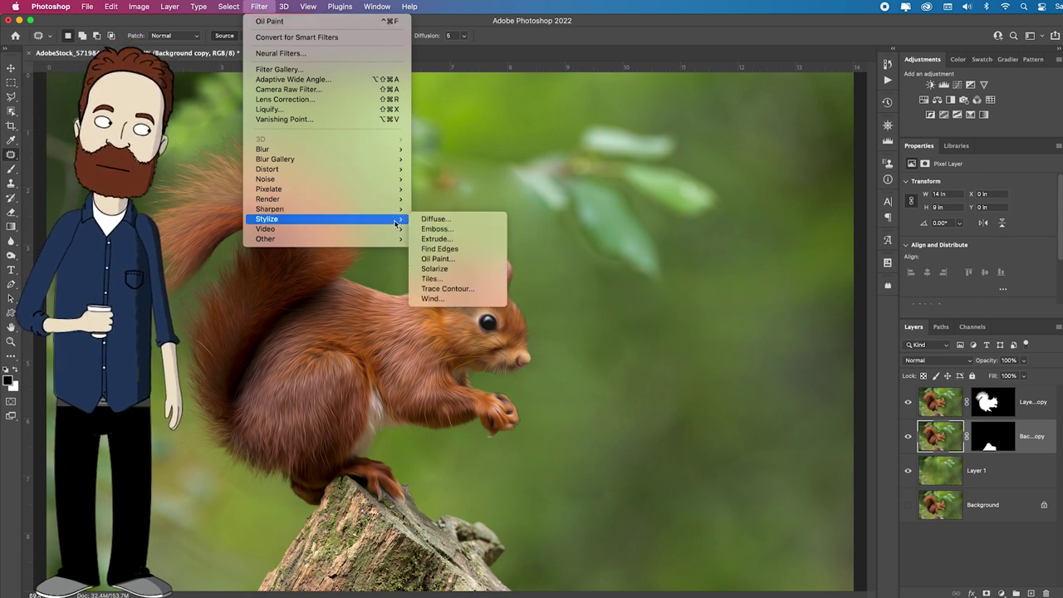
click(462, 259)
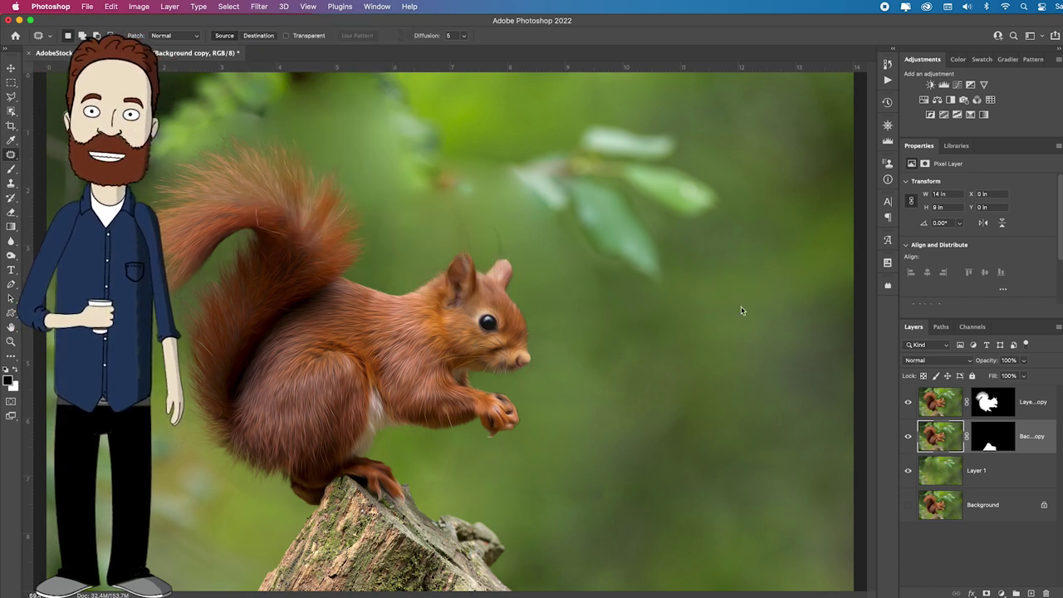
drag(893, 282, 834, 309)
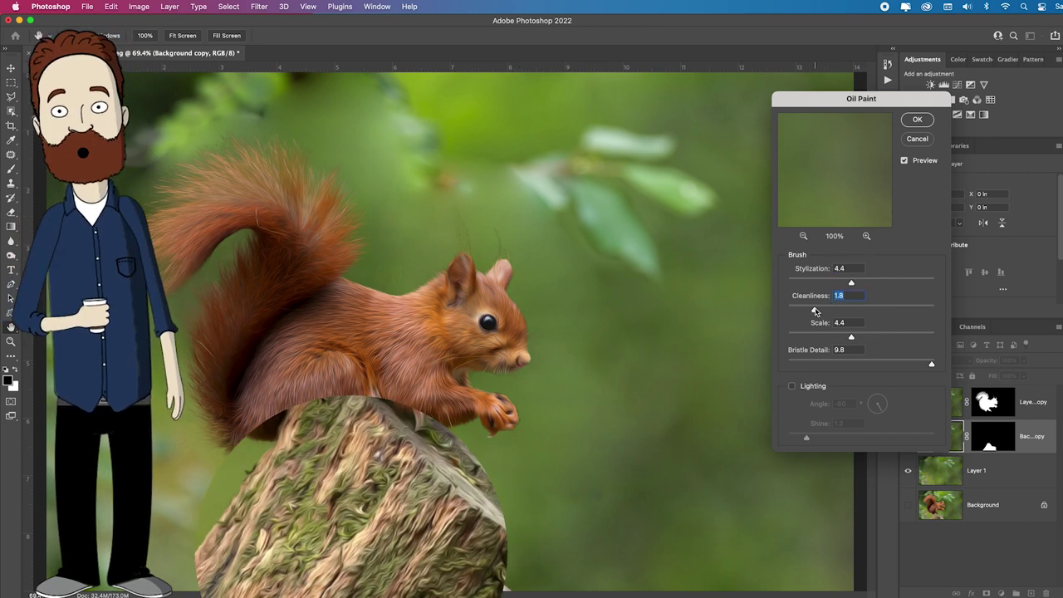
drag(834, 309, 805, 309)
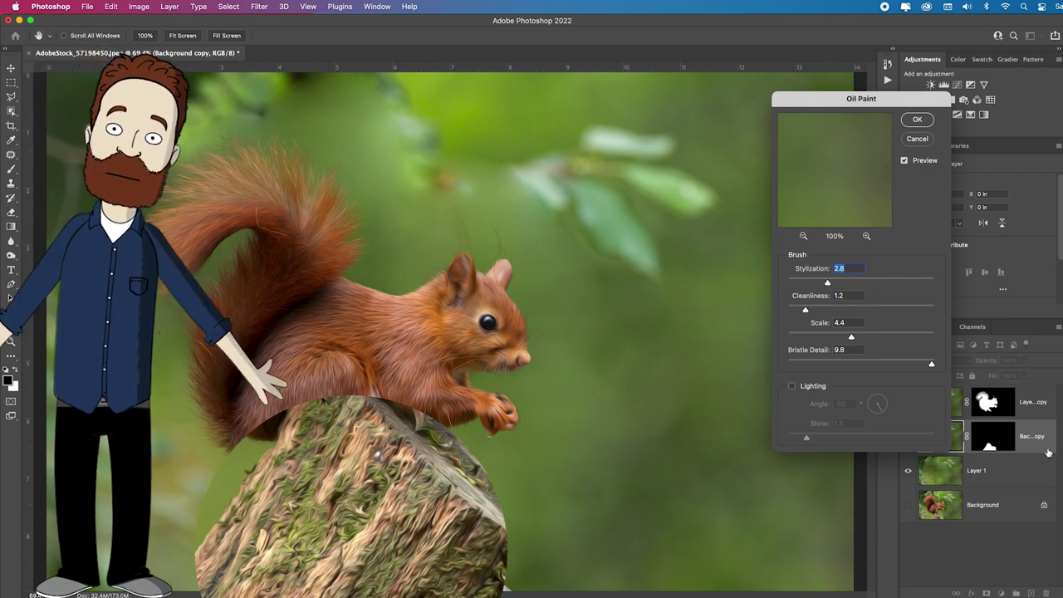
click(918, 118)
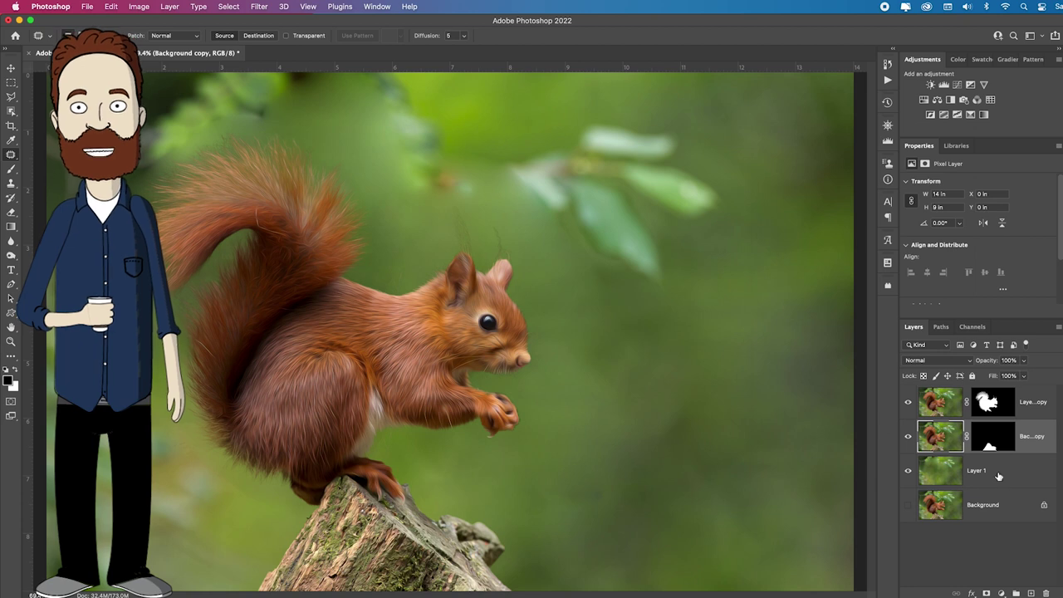
click(1000, 476)
Step: Apply Oil Paint to the green Layer 1 backdrop at Stylization 9.1 and Cleanliness 9.4
click(260, 7)
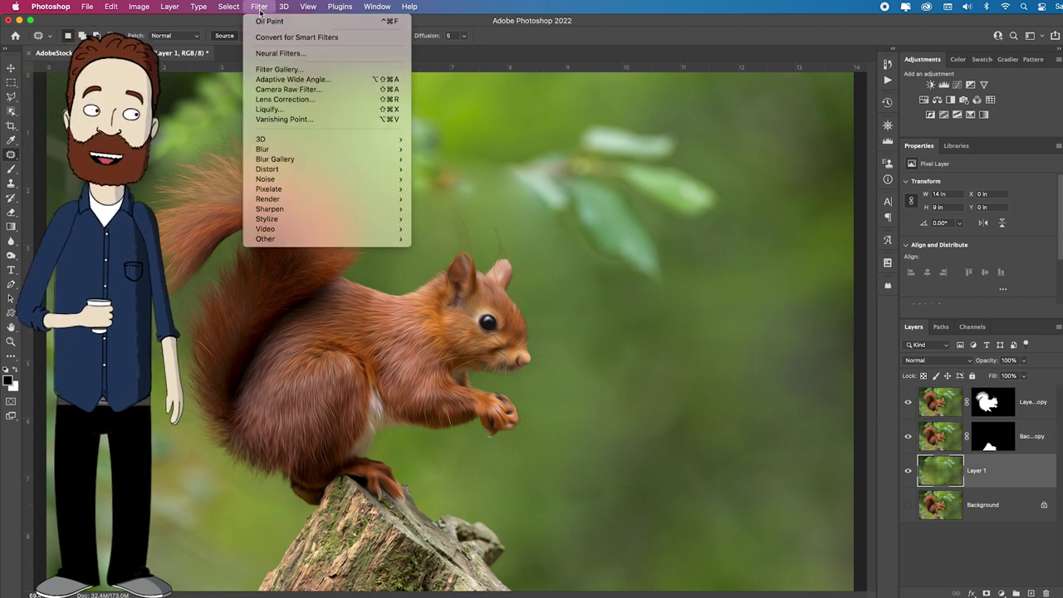
mouse_move(331, 219)
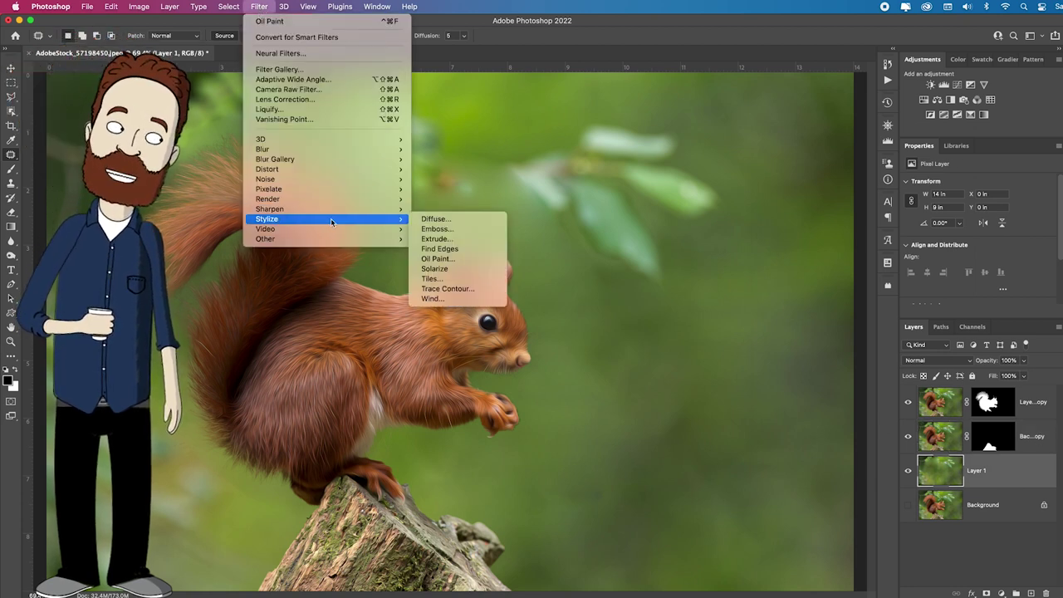
click(490, 263)
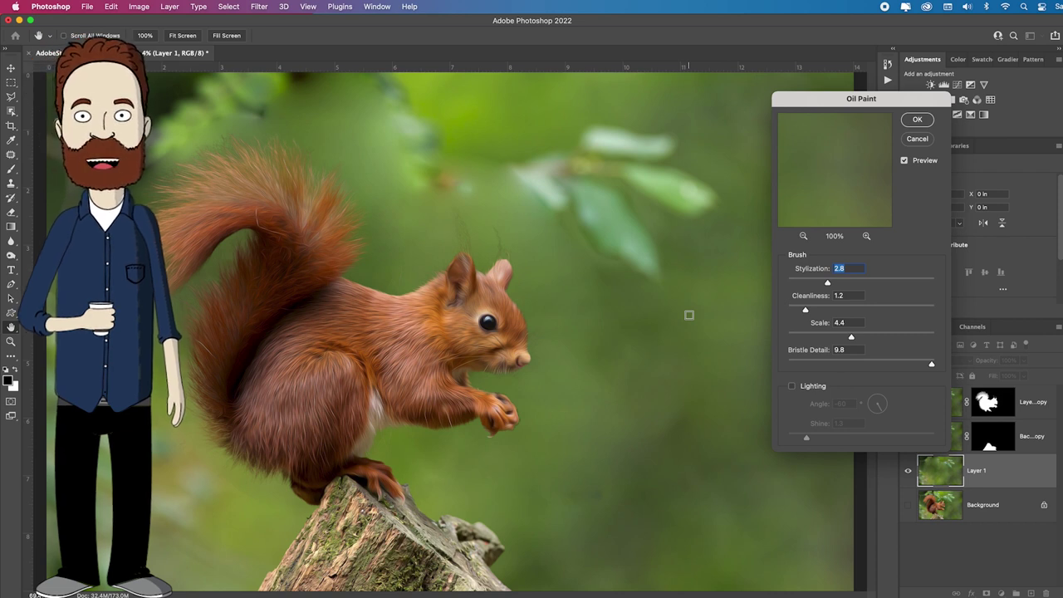
text(9.1)
key(Tab)
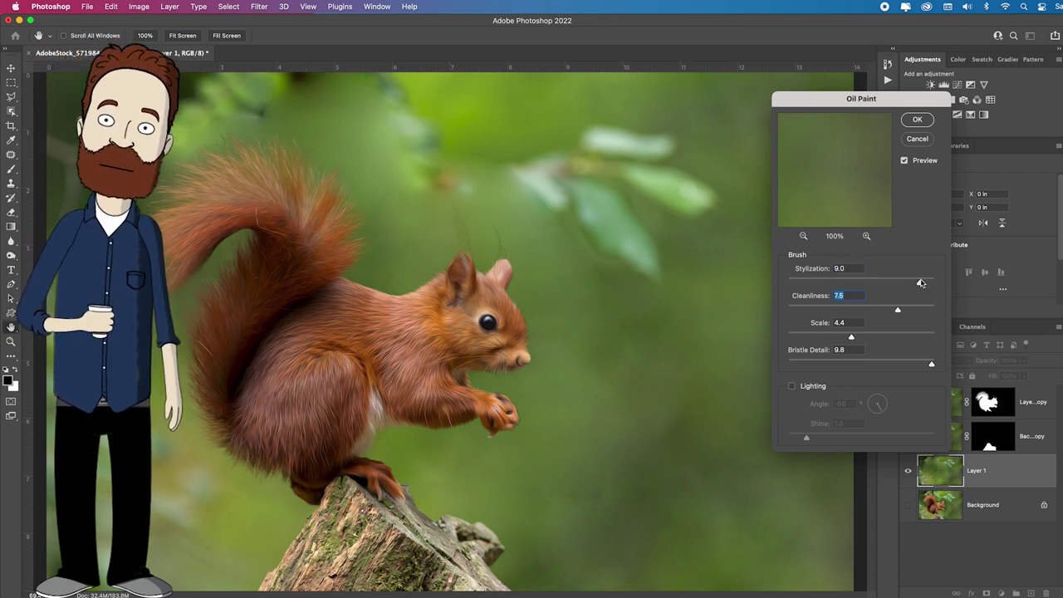
drag(805, 310, 929, 309)
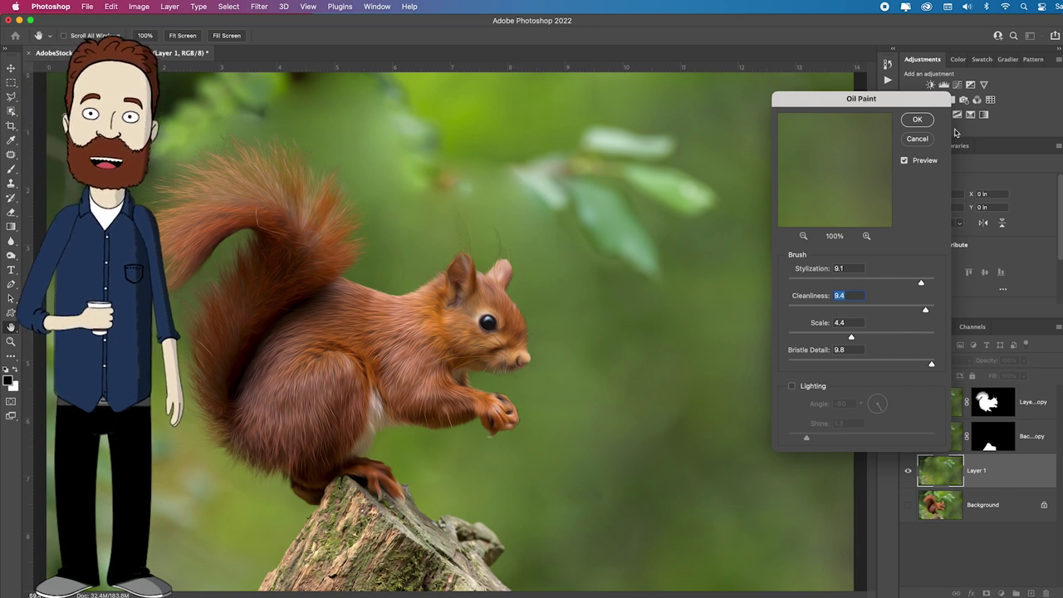
key(Return)
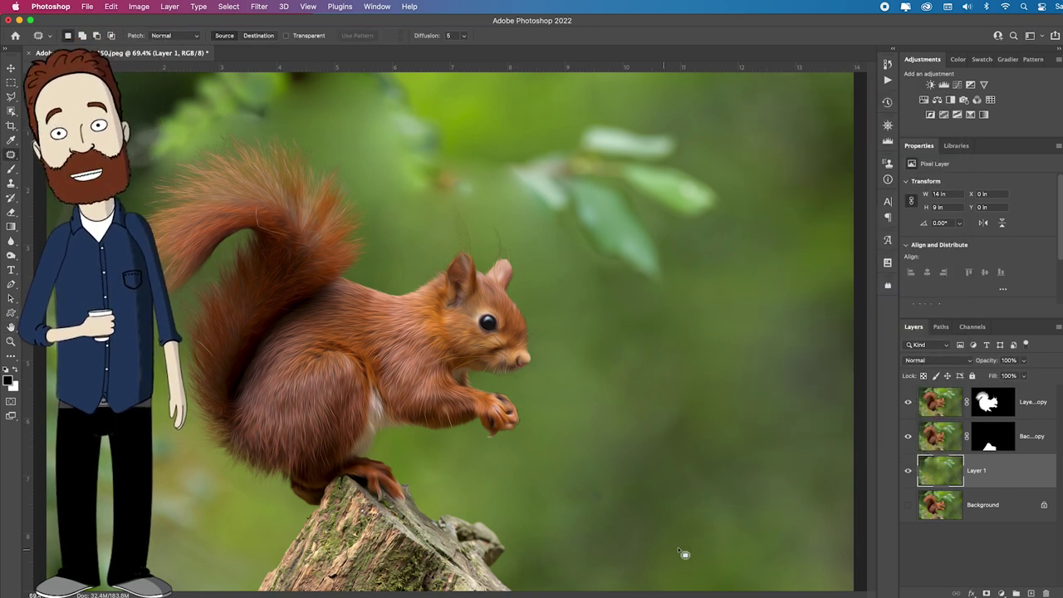
Step: Stamp all visible layers into a new Layer 2 above Layer 1 copy, then select the three painted layers
click(1040, 398)
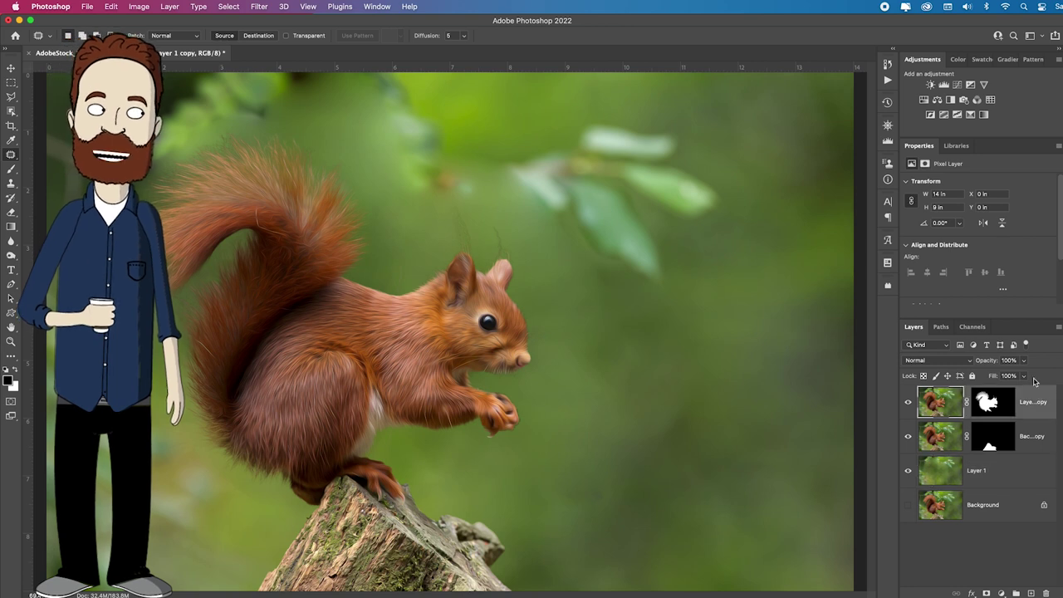
double_click(919, 146)
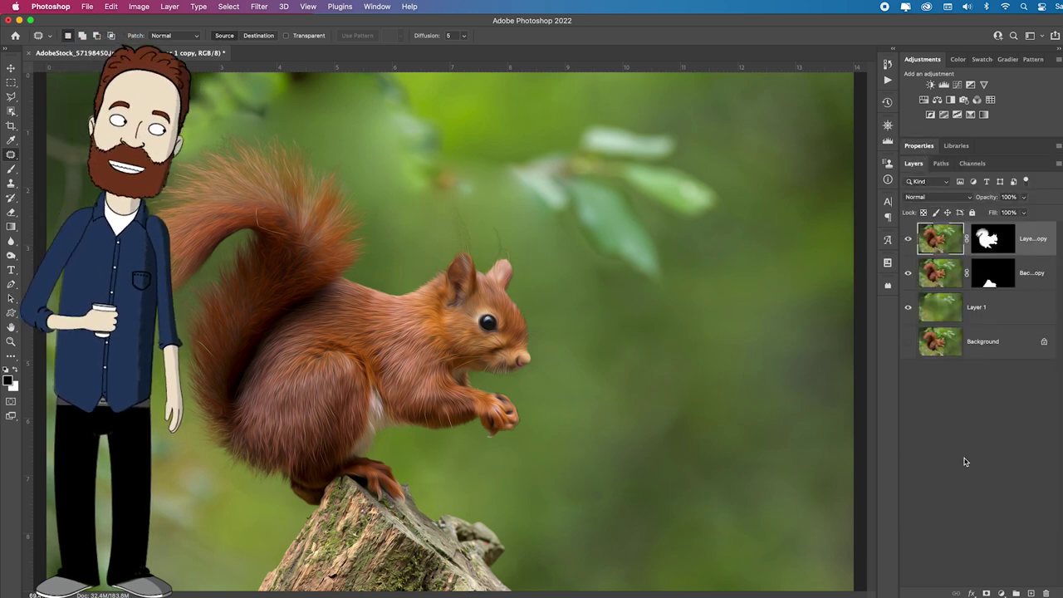
key(super+alt+shift+e)
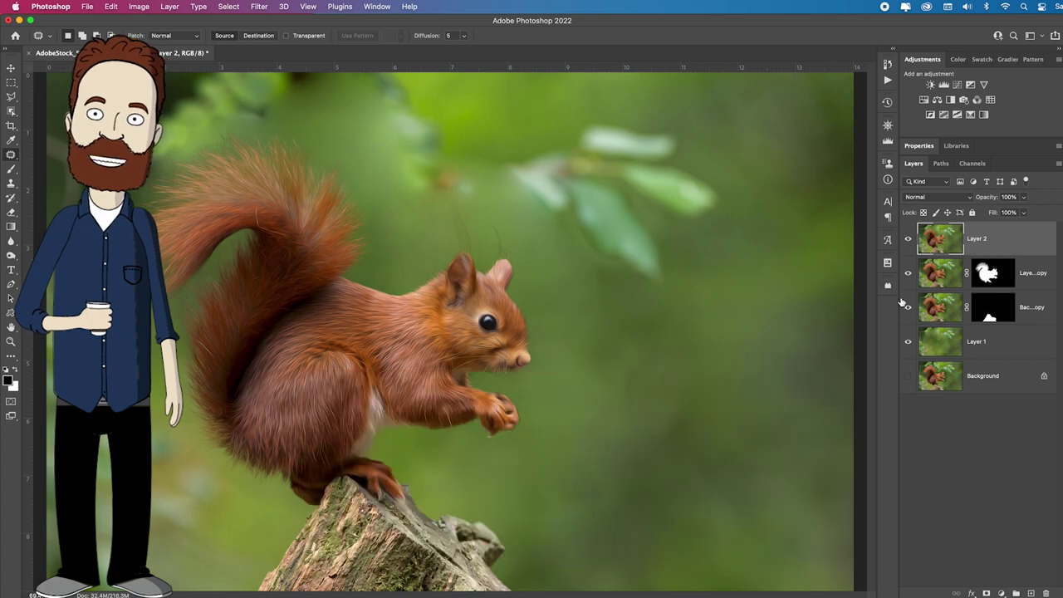
click(1028, 274)
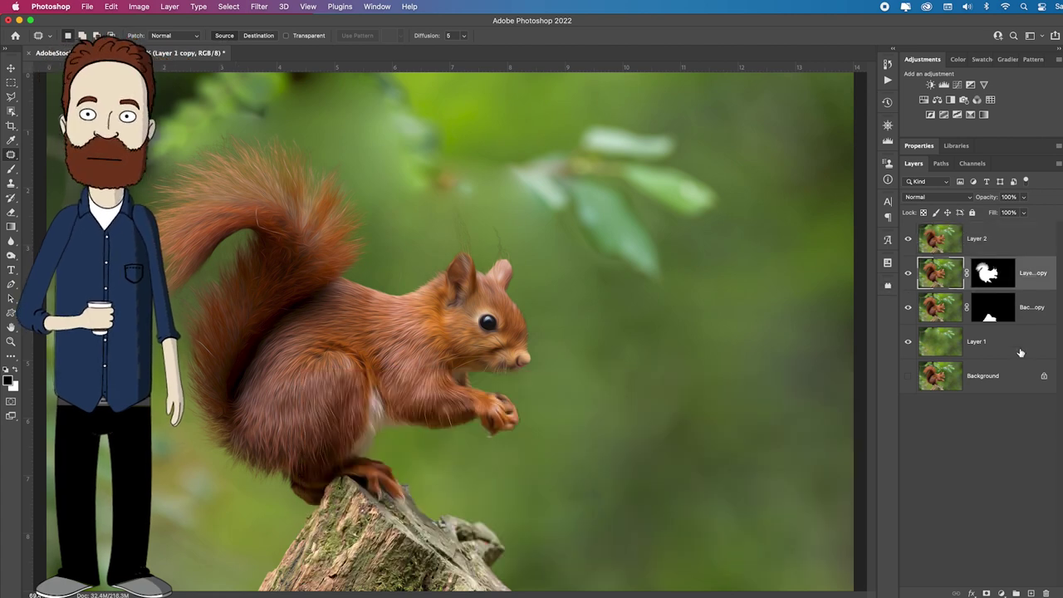
shift+click(1022, 350)
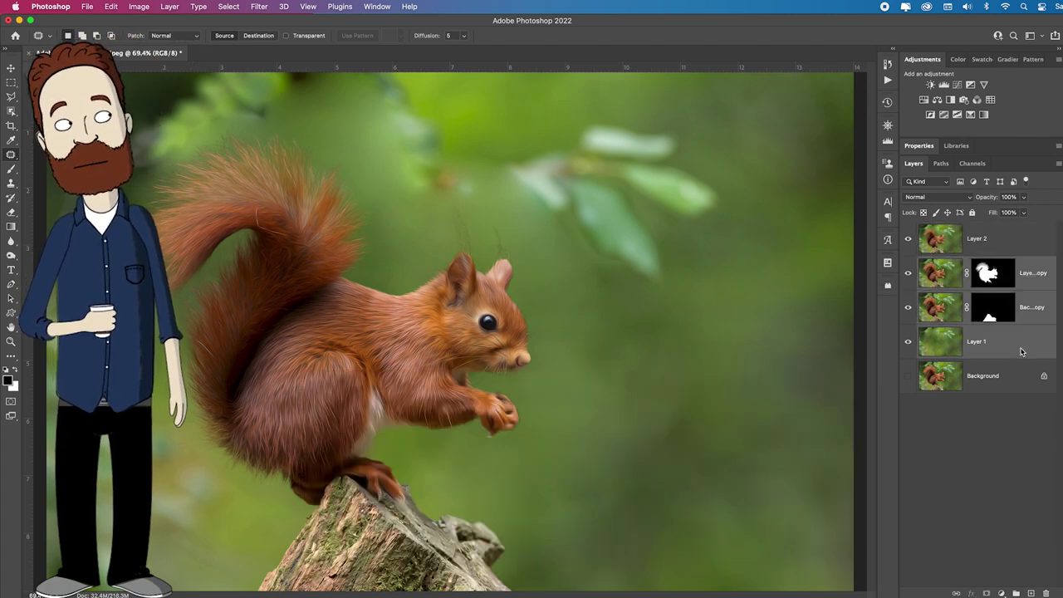
Step: Group the three painted layers into Group 1 and hide it, compare Layer 2 on and off, then select Layer 2
key(super+g)
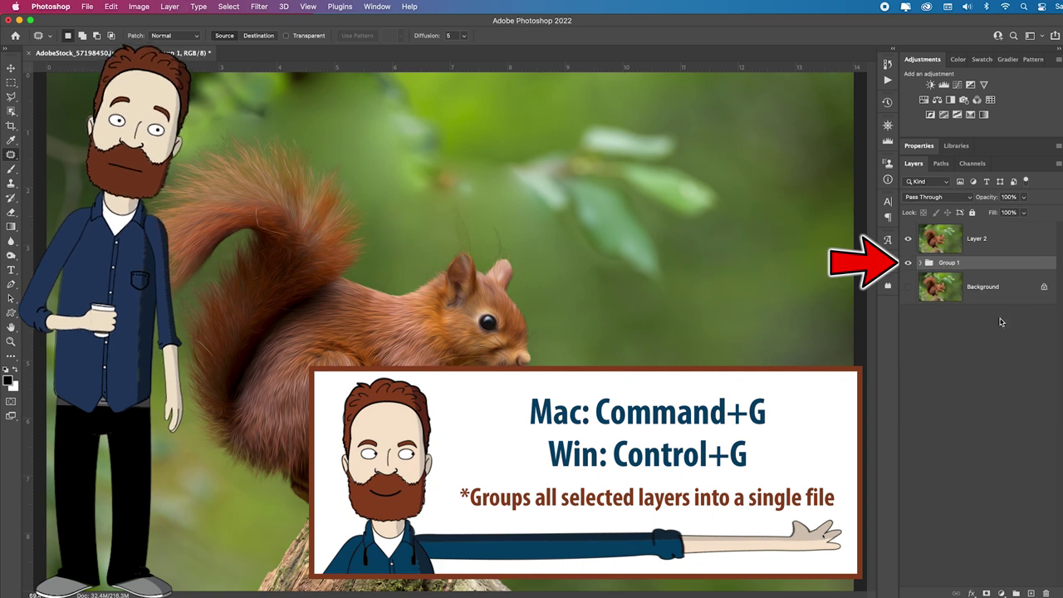
click(908, 262)
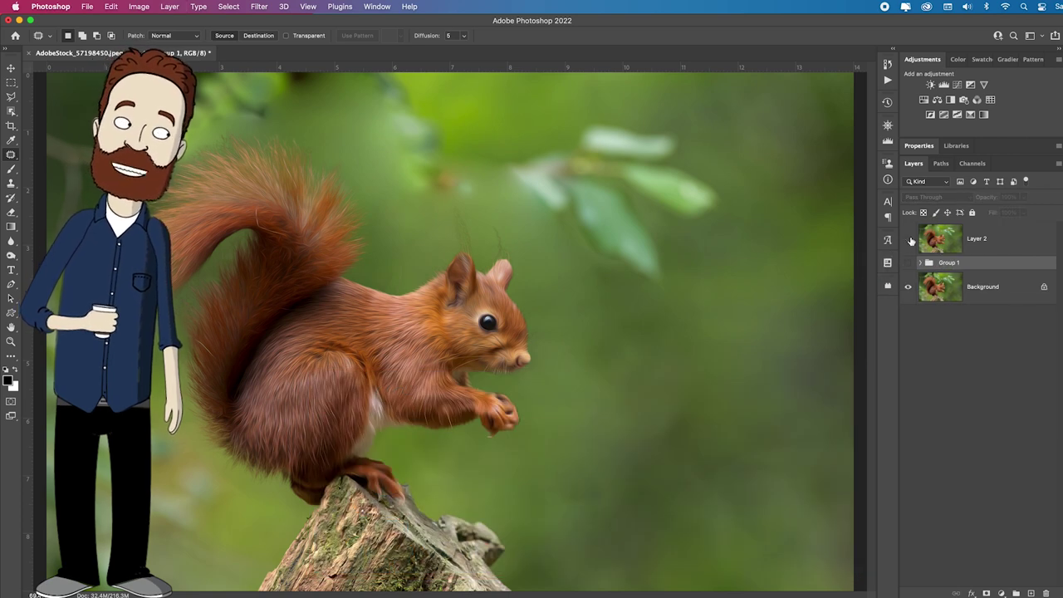
click(910, 240)
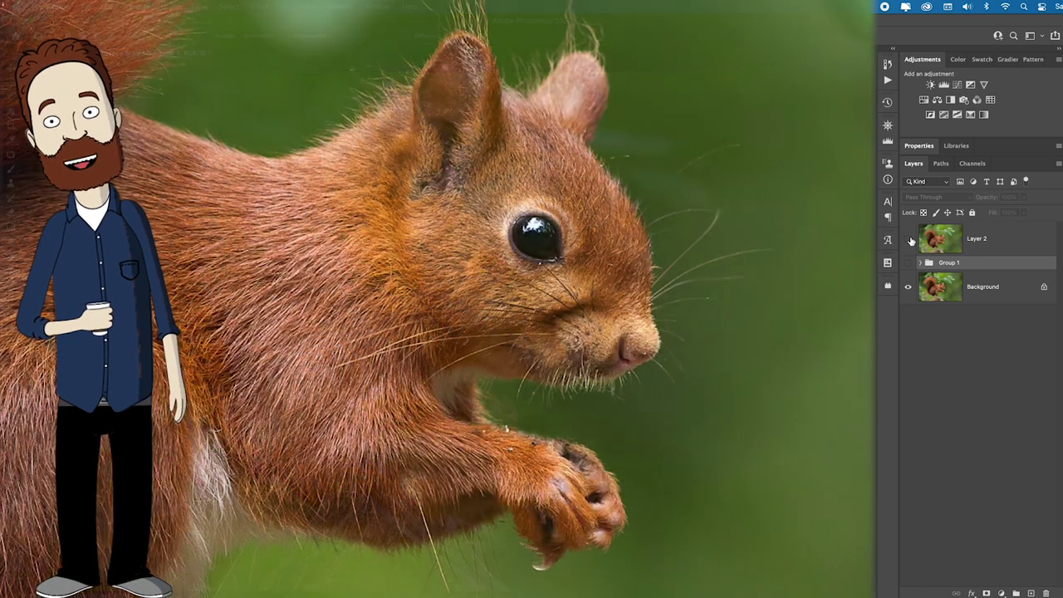
click(910, 240)
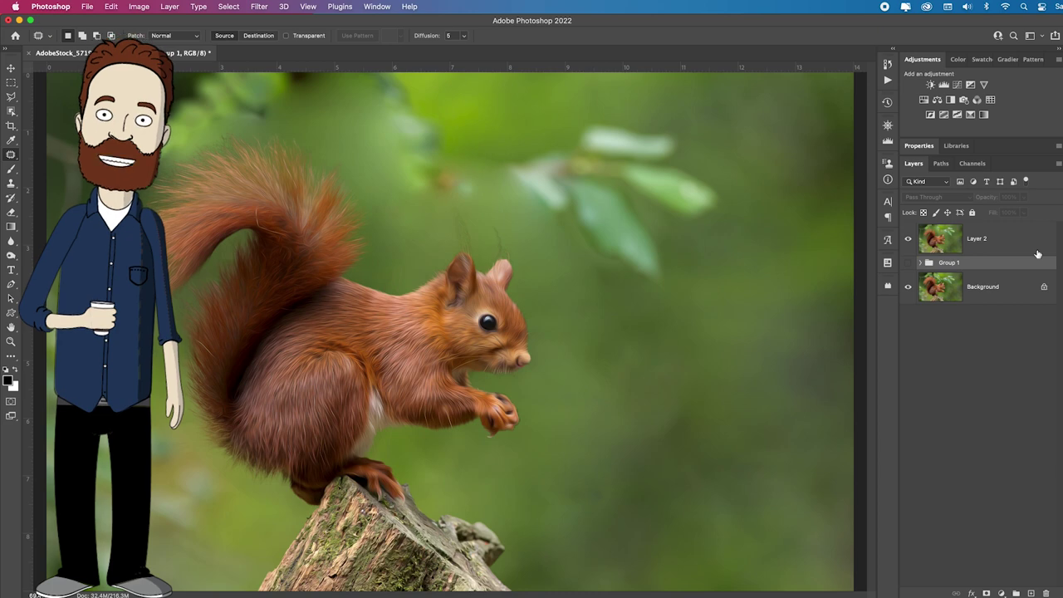
click(1037, 248)
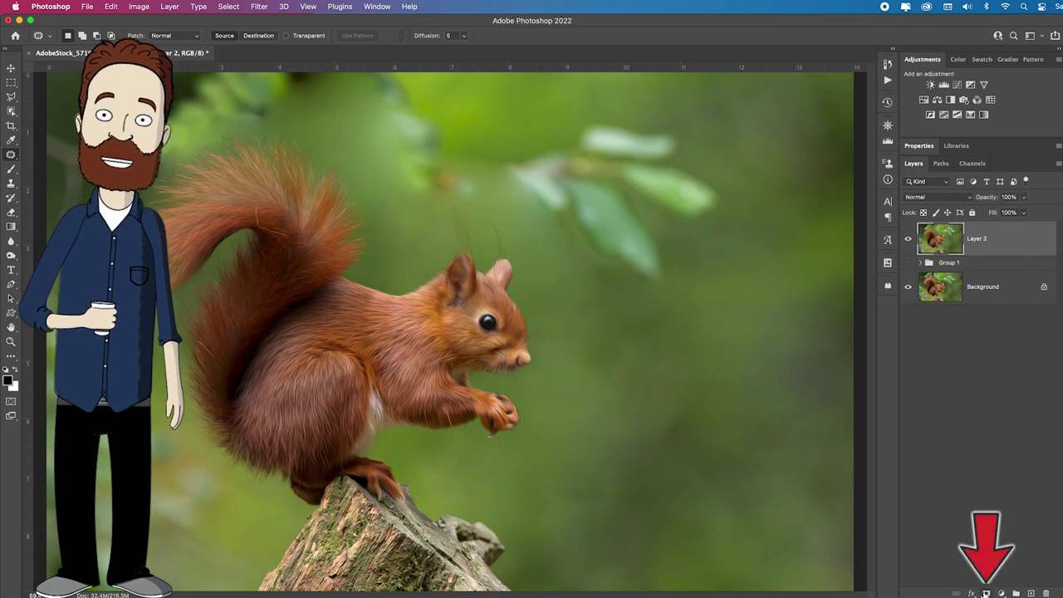
Step: Add a mask to Layer 2 and paint black over the squirrel's eye with a ~90 px brush at 20% opacity
click(987, 593)
key(b)
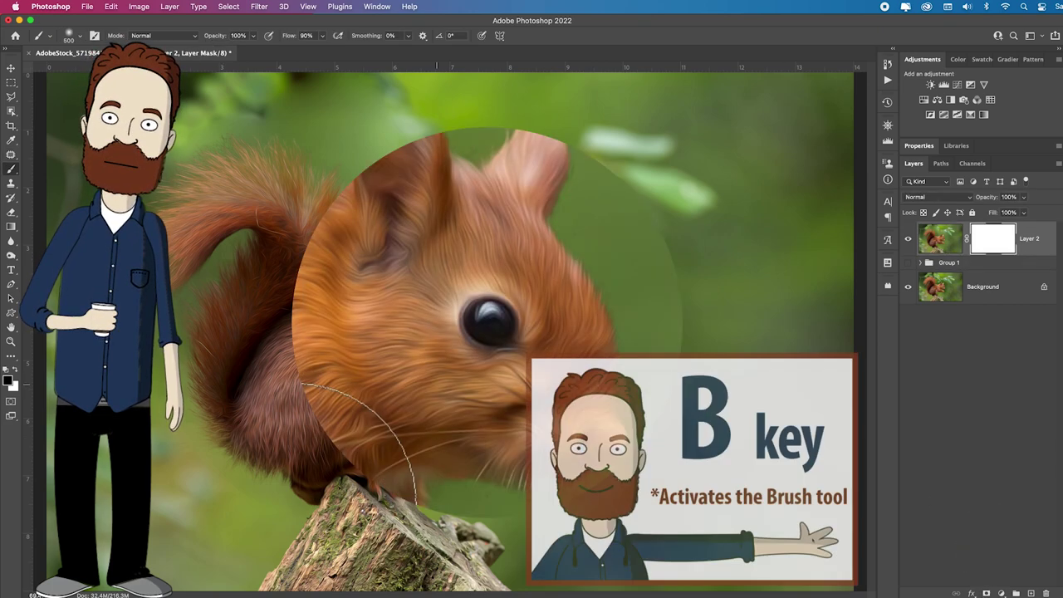
key(bracketleft)
key(bracketleft)
key(bracketleft)
key(bracketleft)
key(bracketleft)
key(bracketleft)
key(bracketleft)
key(bracketleft)
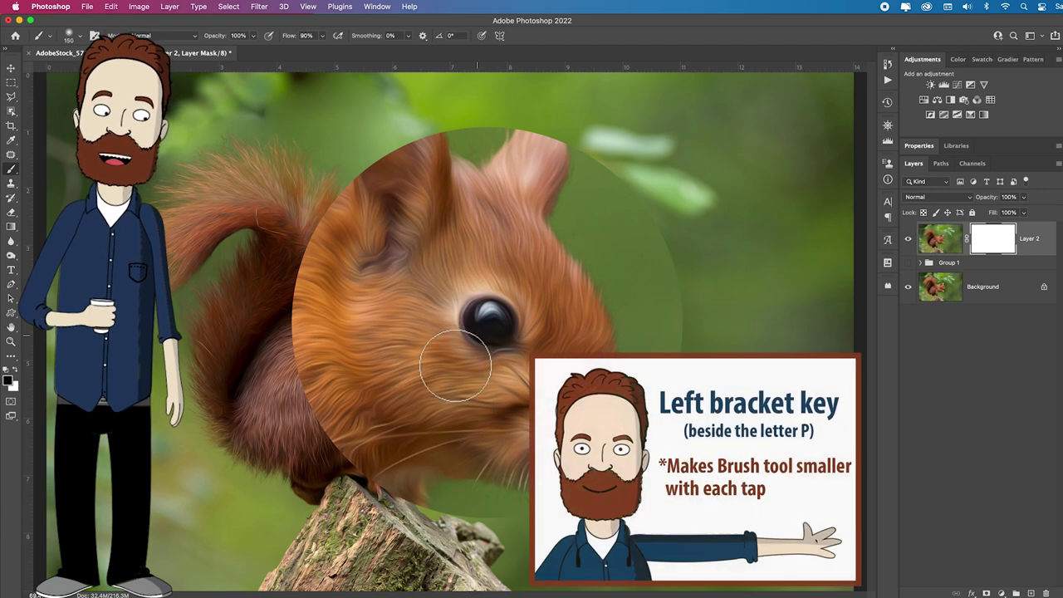
drag(494, 325, 501, 337)
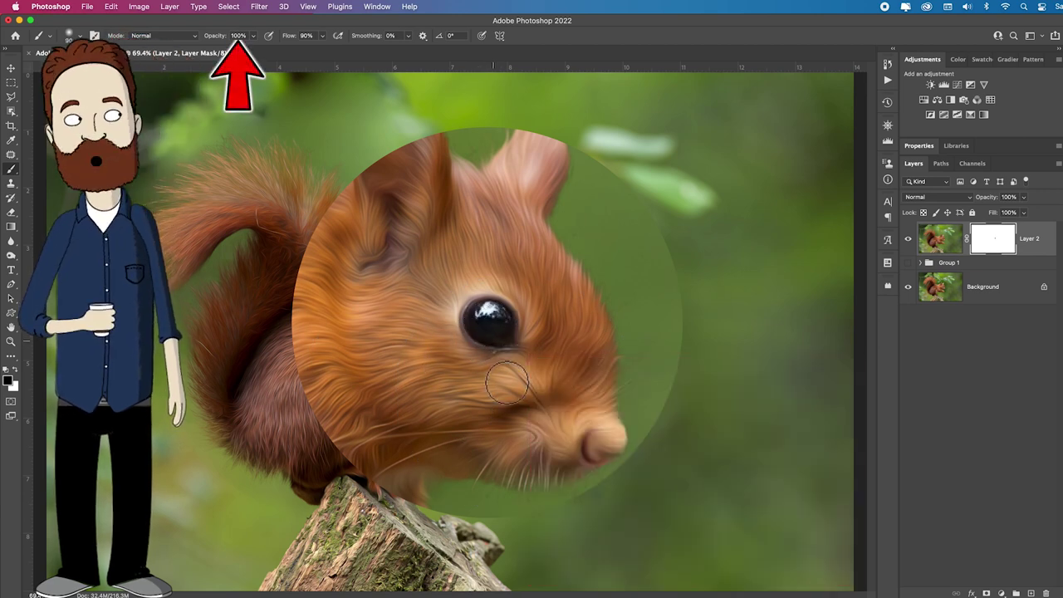
key(2)
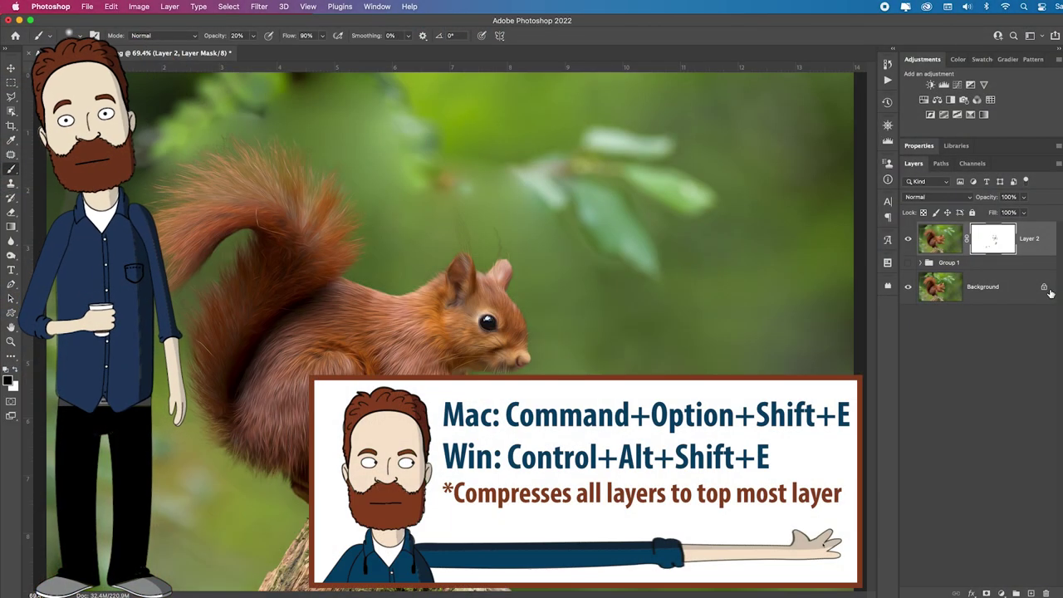
Step: Stamp visible into Layer 3 and apply Camera Raw: Exposure +0.45, Shadows +41, Clarity +39, Dehaze +56, Vibrance +44
key(super+alt+shift+e)
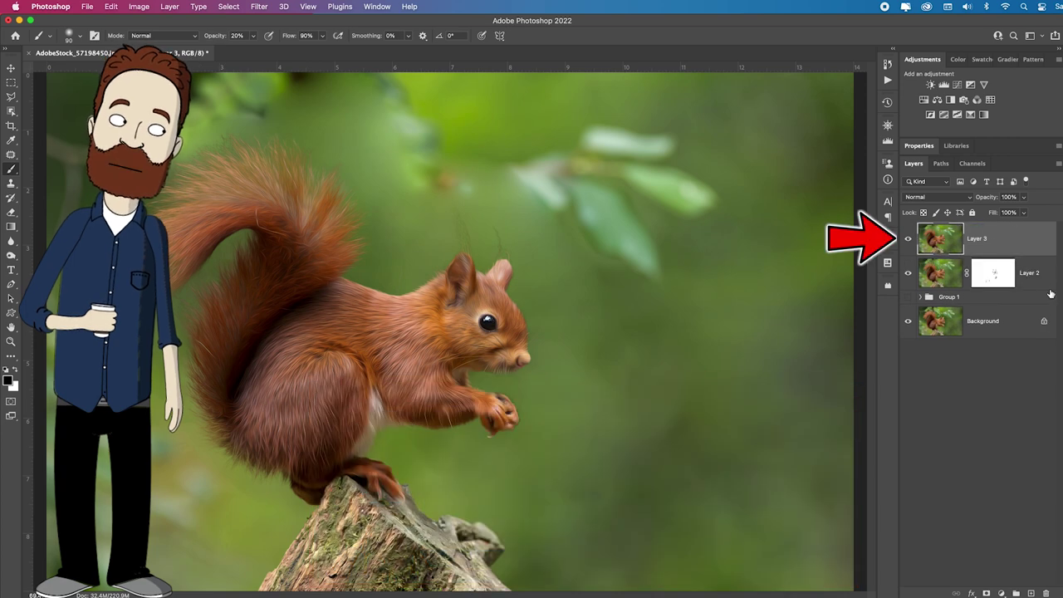
click(259, 7)
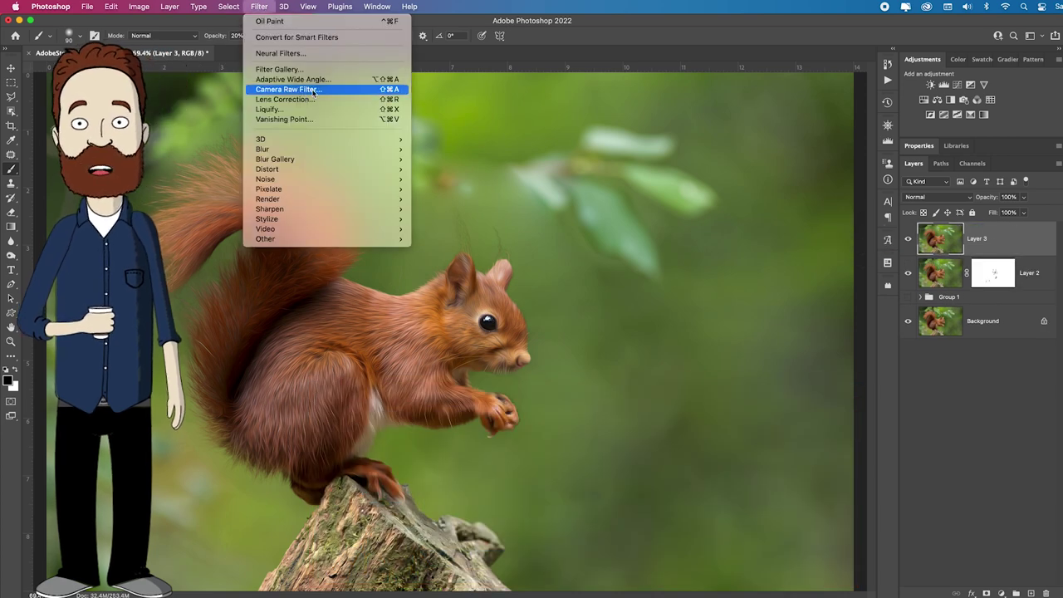
click(287, 89)
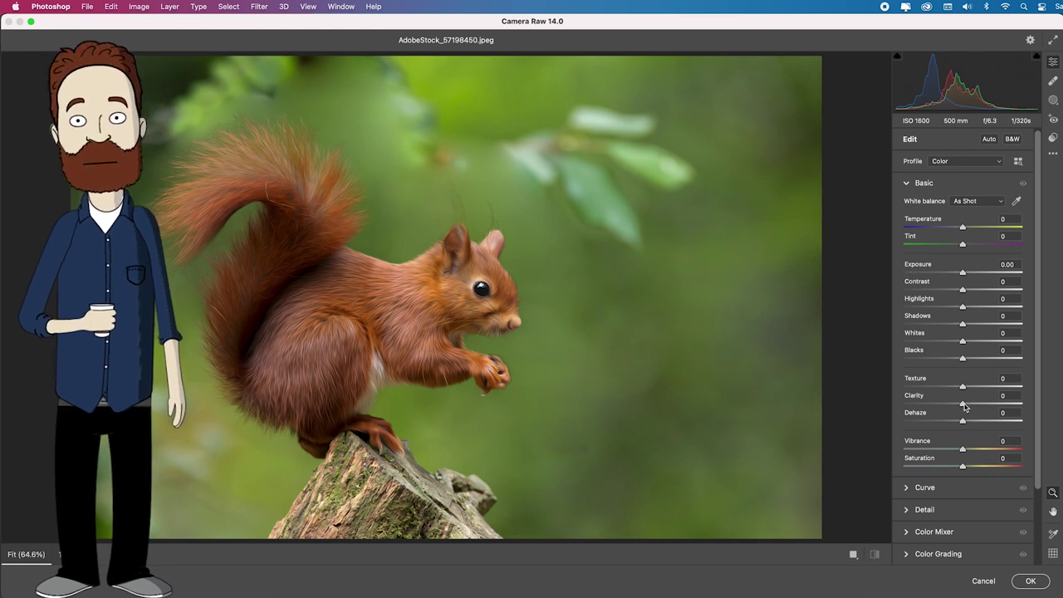
drag(964, 406, 985, 404)
drag(965, 451, 991, 456)
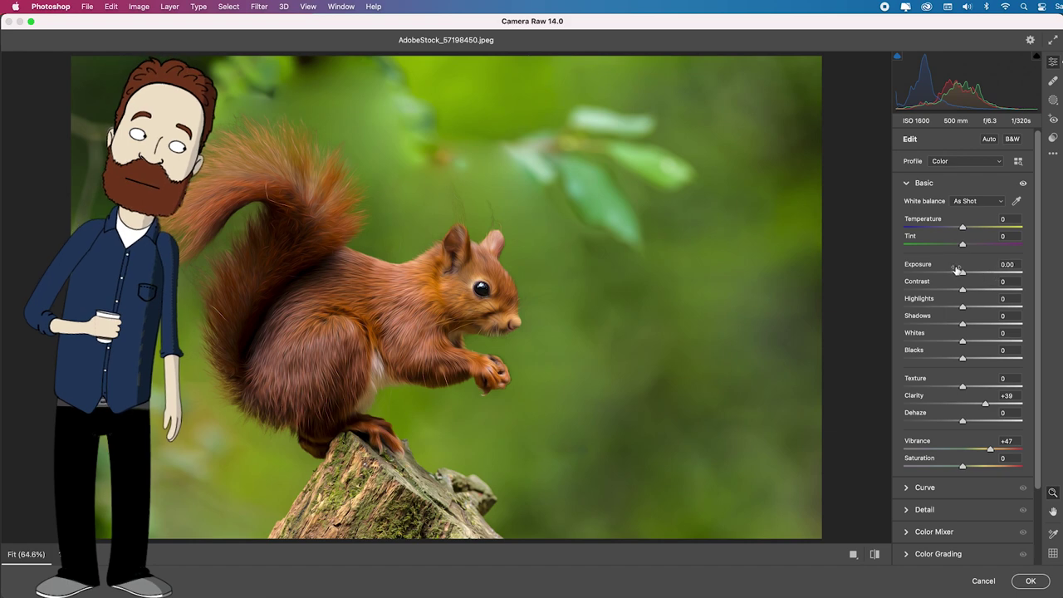
drag(963, 273, 969, 276)
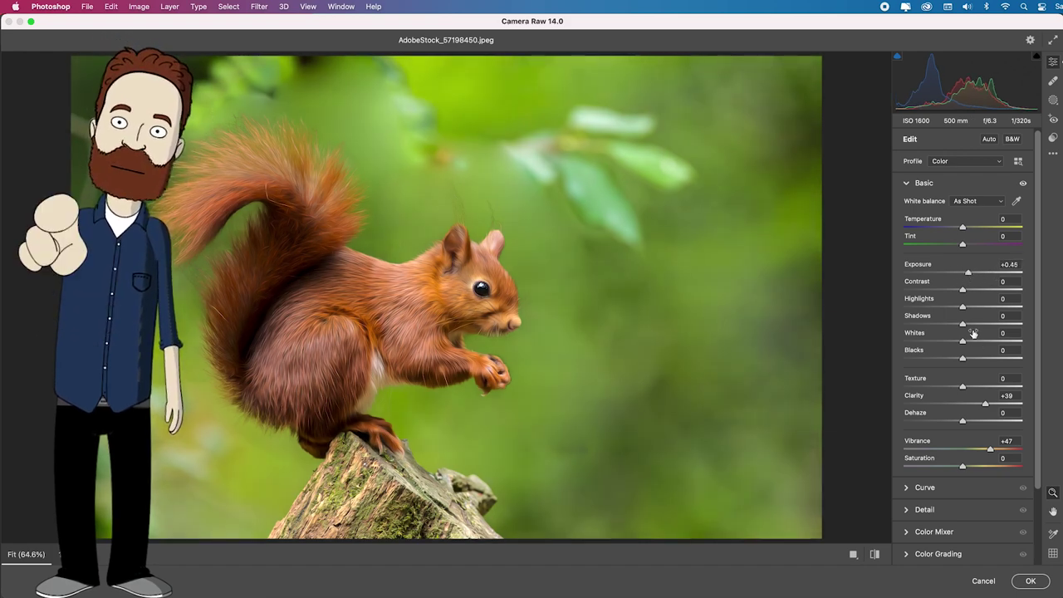
drag(963, 325, 989, 327)
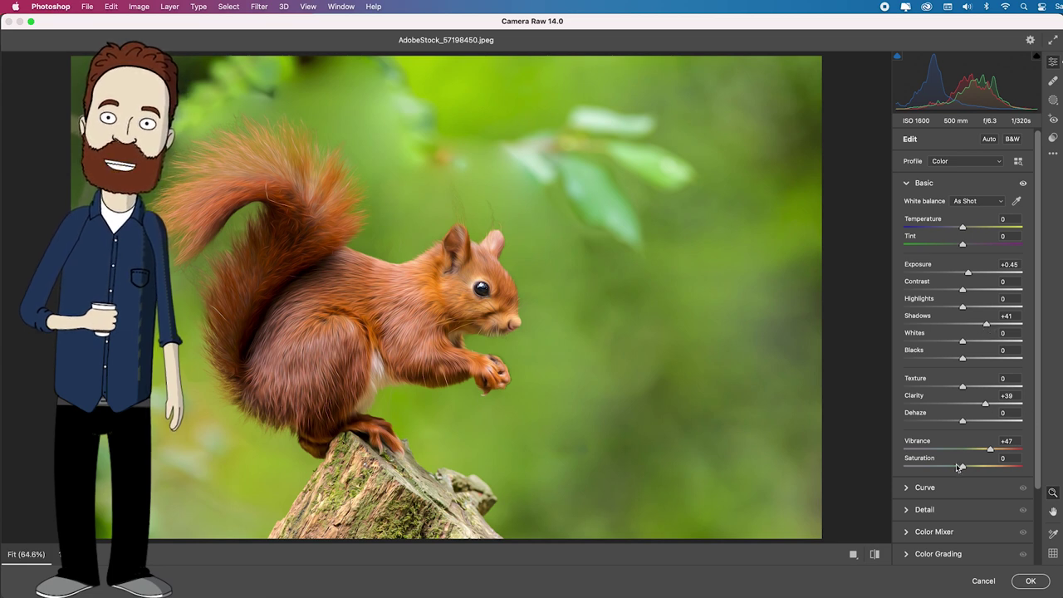
drag(991, 450, 1022, 449)
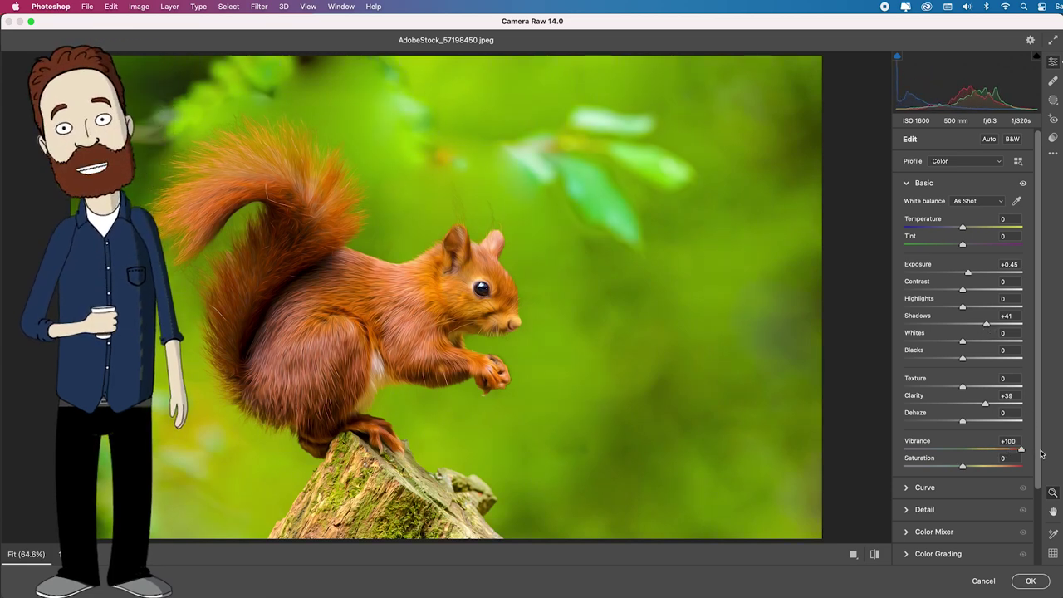
mouse_move(963, 466)
mouse_down()
mouse_move(1022, 466)
mouse_move(963, 481)
mouse_up()
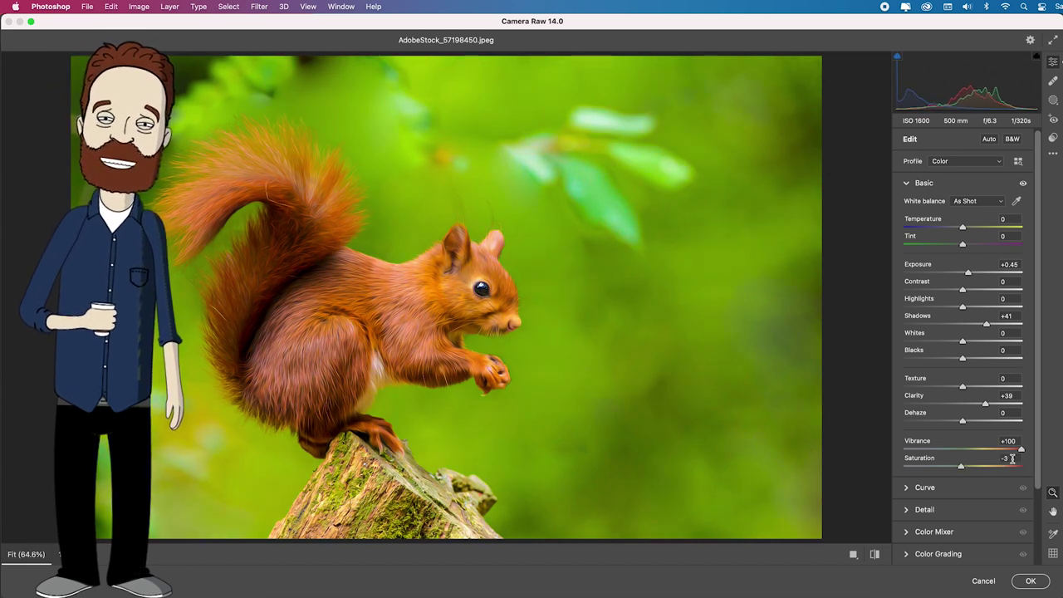
drag(1023, 451, 997, 429)
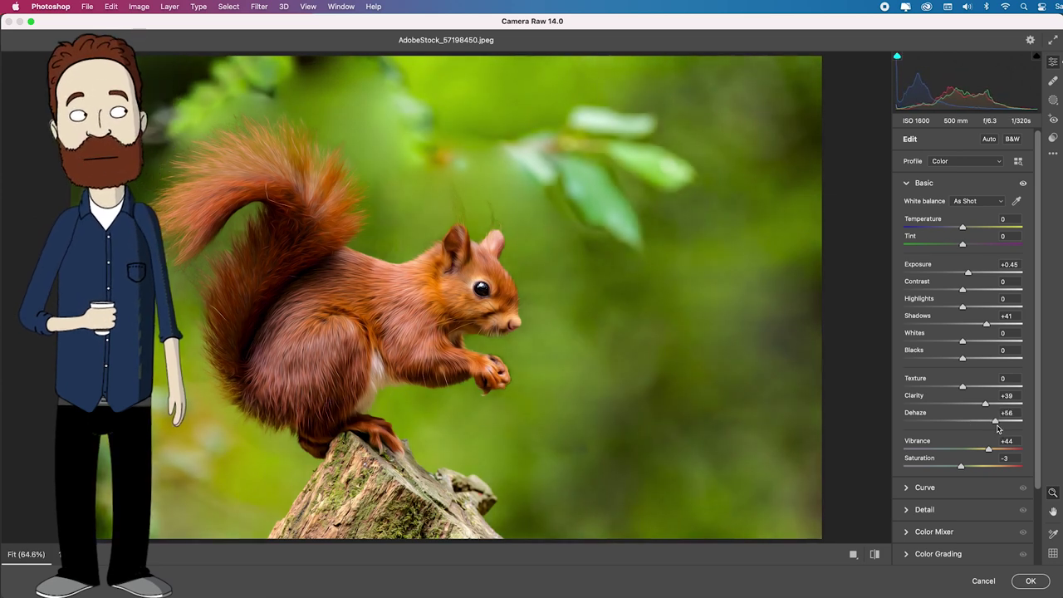
click(1031, 582)
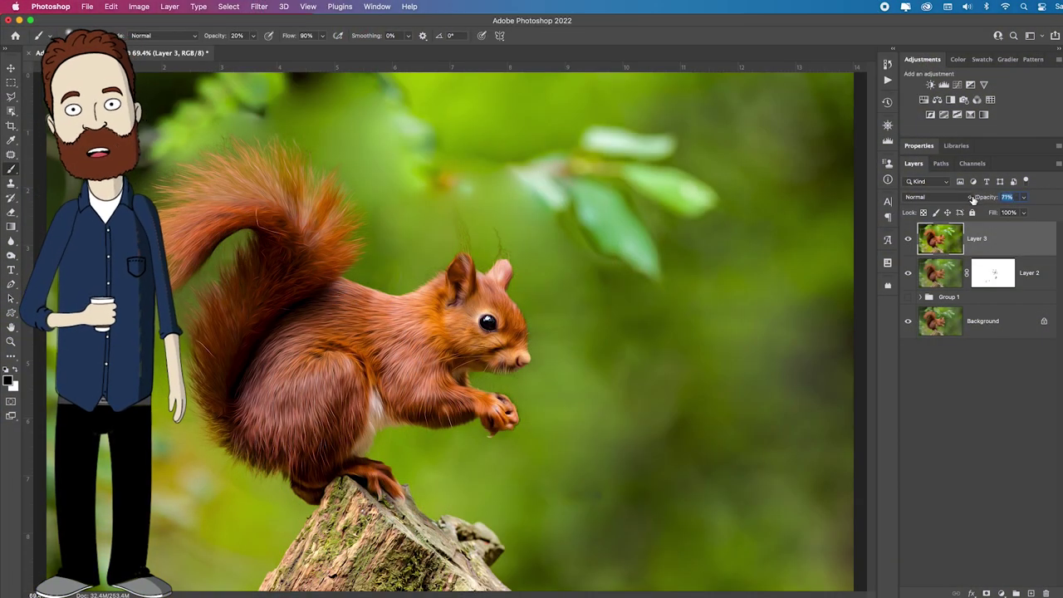
Step: Set Layer 3 to 87% opacity, duplicate it, and blend the copy in Overlay mode
text(87)
key(Return)
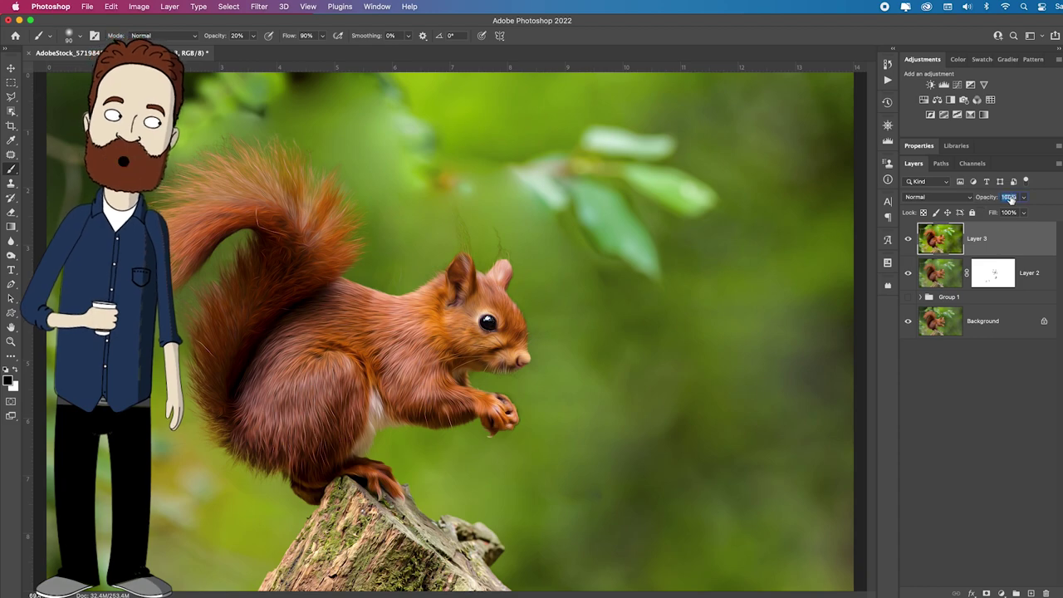
key(super+j)
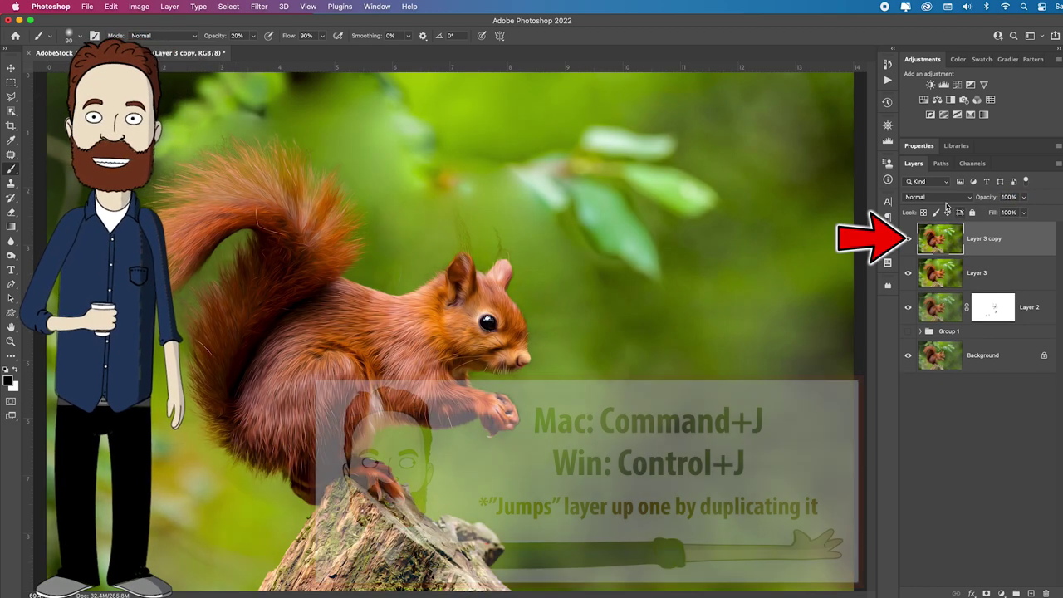
click(939, 197)
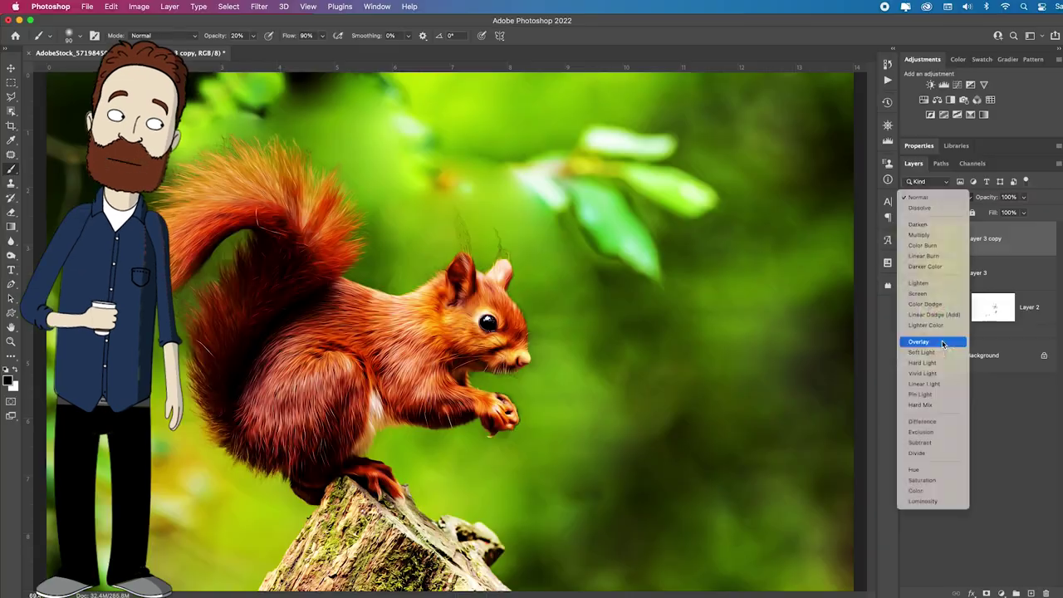
click(784, 396)
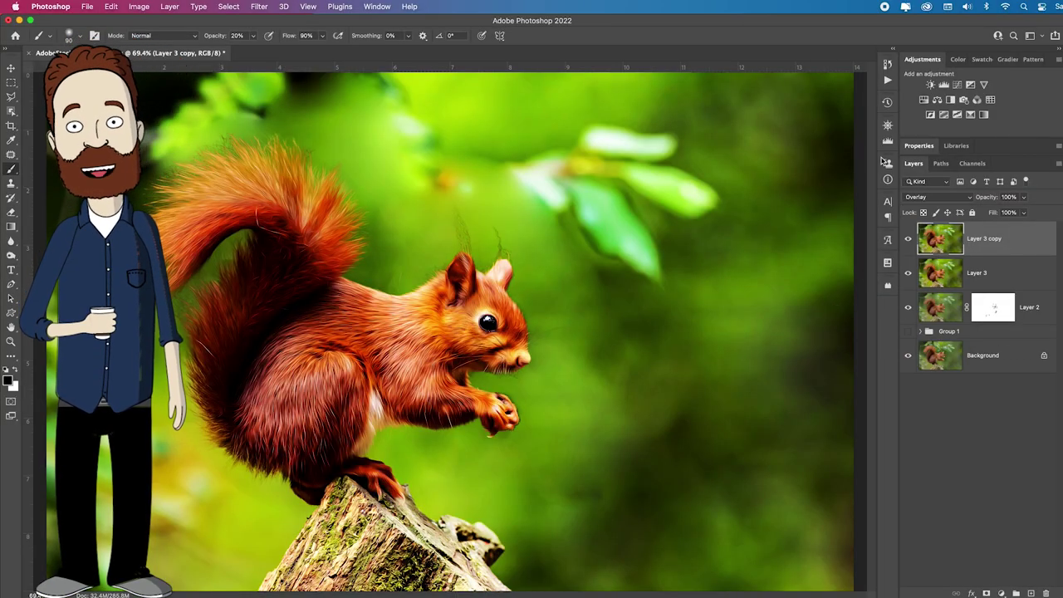
click(261, 10)
Step: Apply a Gaussian Blur with a 2.3-pixel radius to the Overlay-blended Layer 3 copy
mouse_move(355, 151)
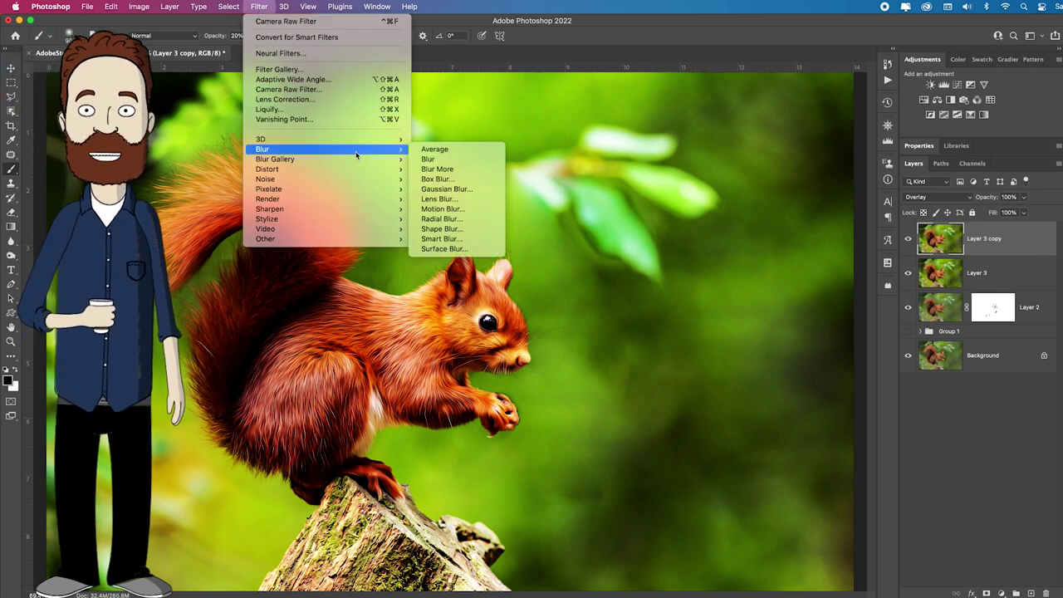
click(480, 190)
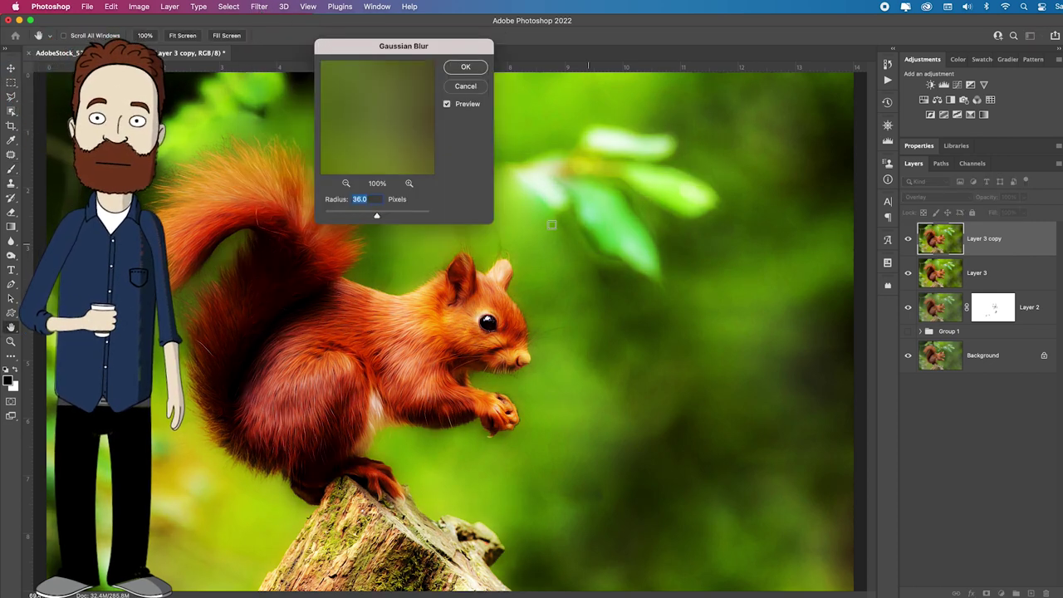
drag(436, 53, 750, 58)
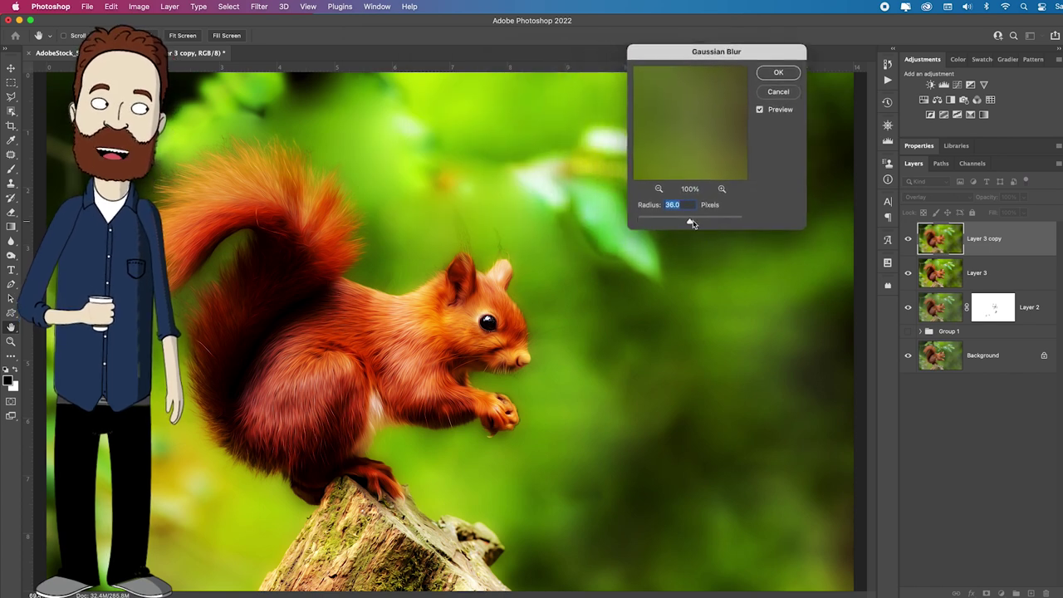
drag(691, 223, 671, 225)
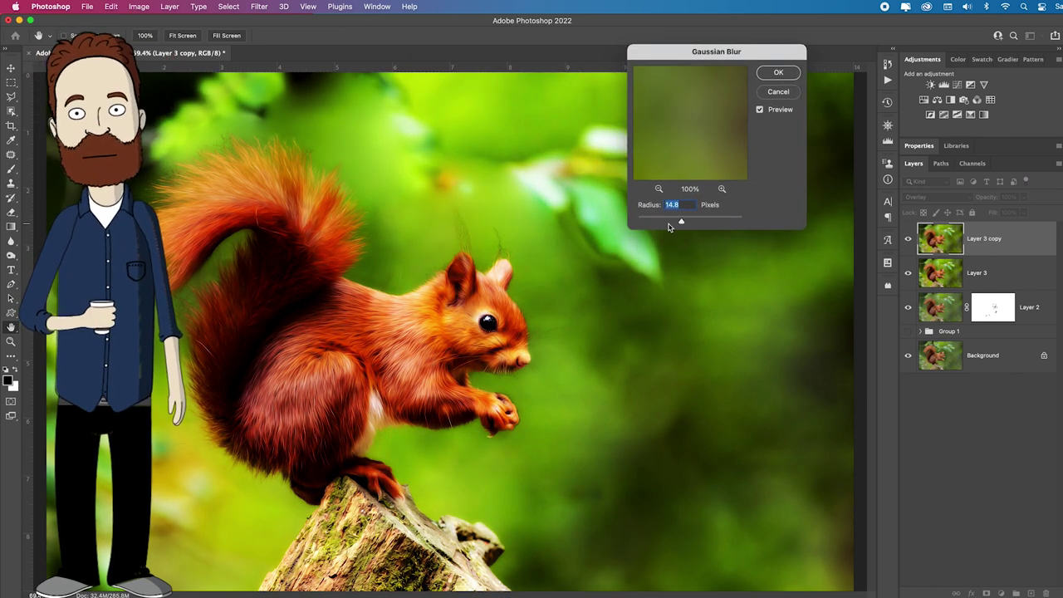
drag(676, 221, 651, 222)
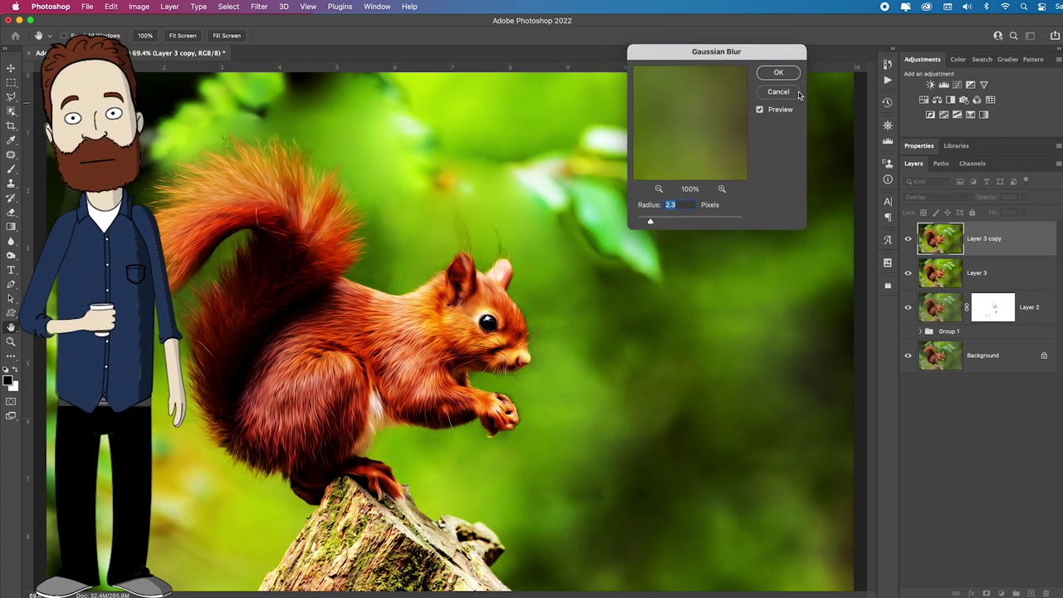
click(781, 75)
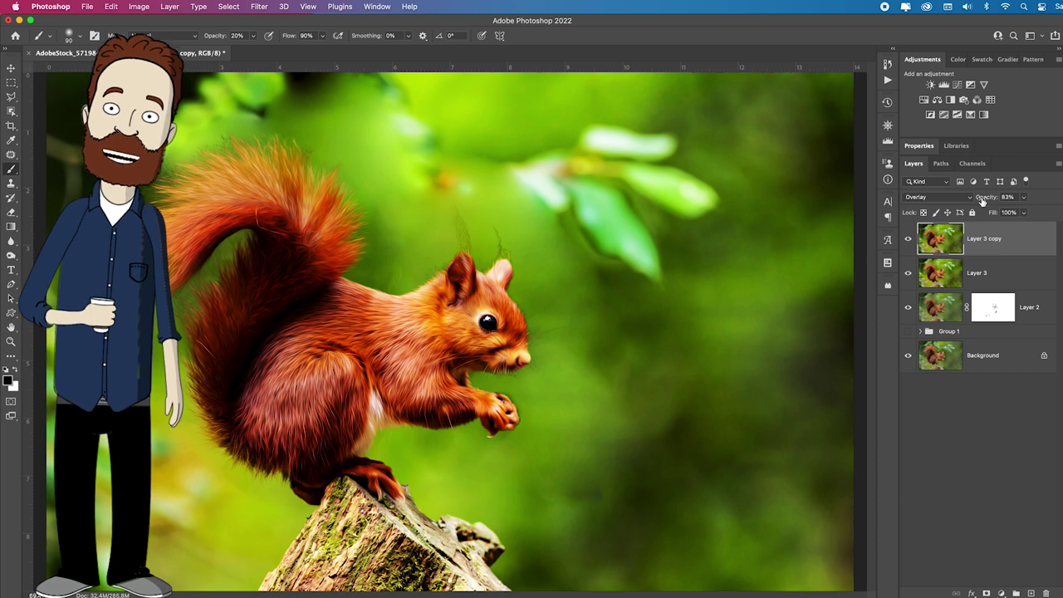
Step: Add a Hue/Saturation layer with Saturation -31 and Lightness +6, then select the layers down to Group 1
click(926, 101)
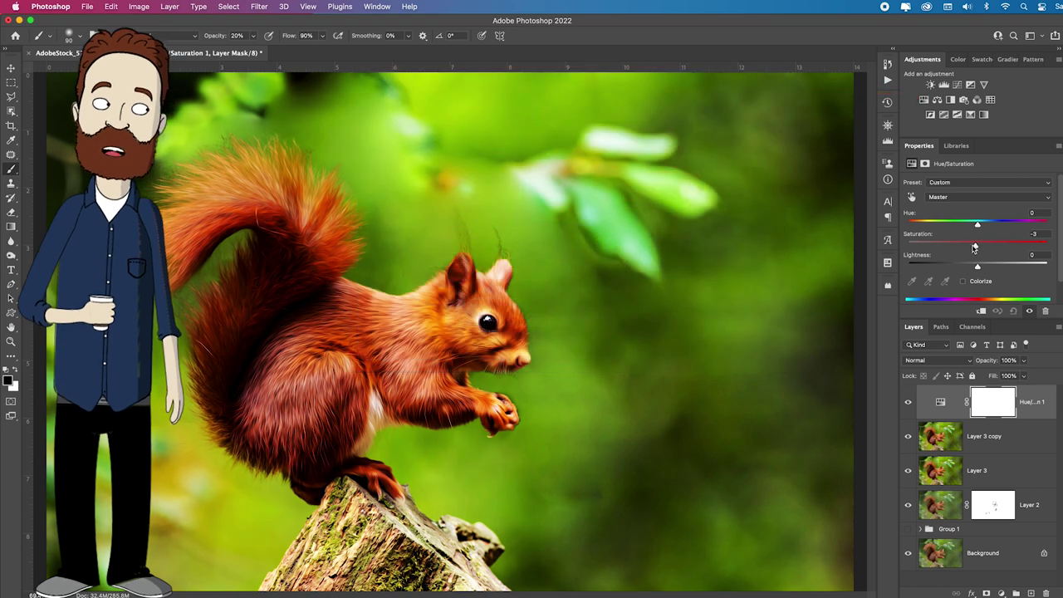
drag(974, 247, 949, 247)
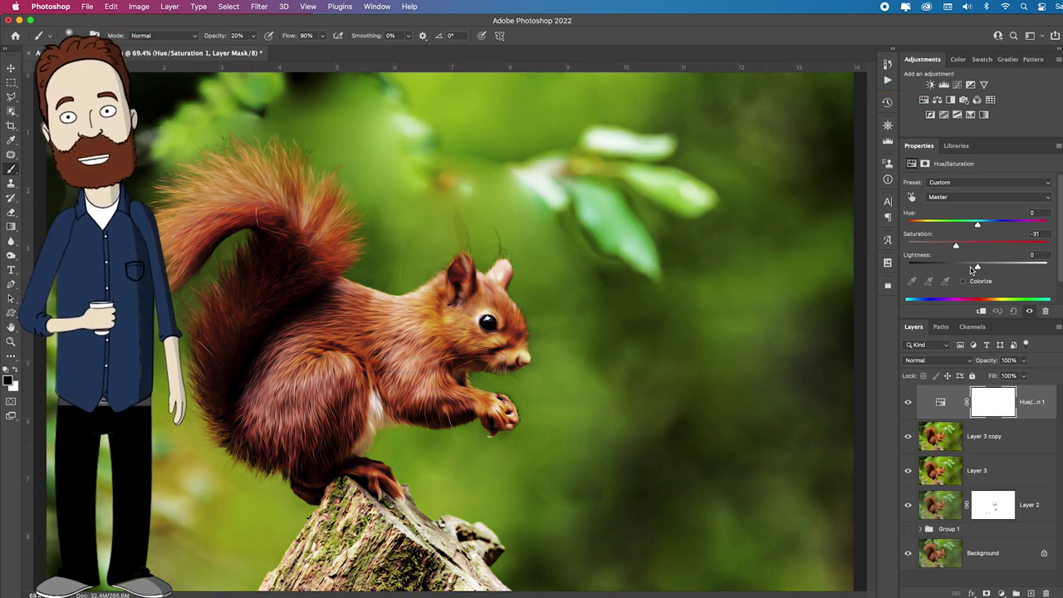
drag(979, 269, 982, 268)
scroll(1033, 431, up, 1)
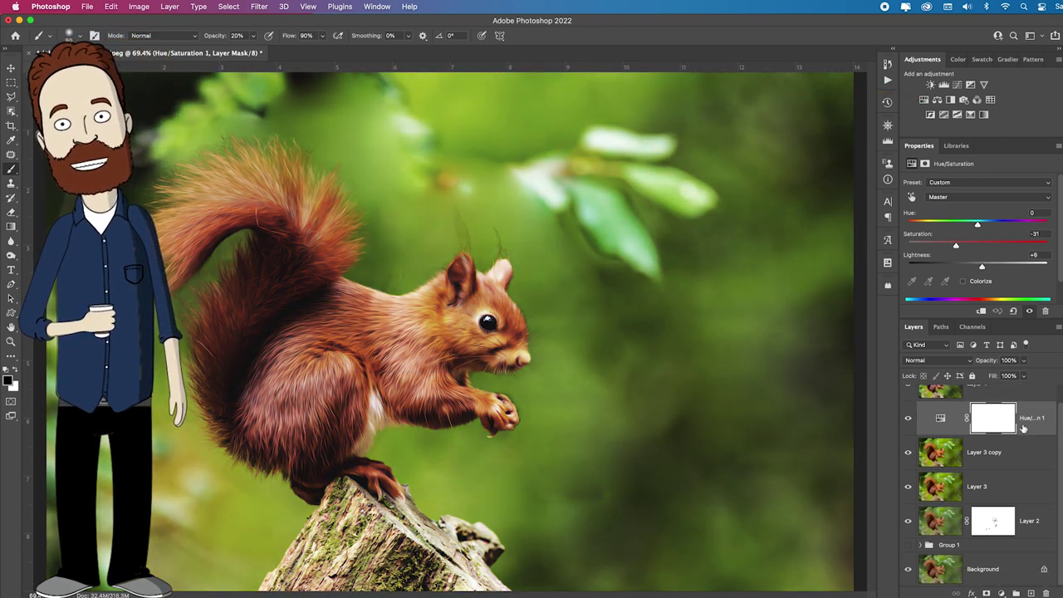
shift+click(1009, 546)
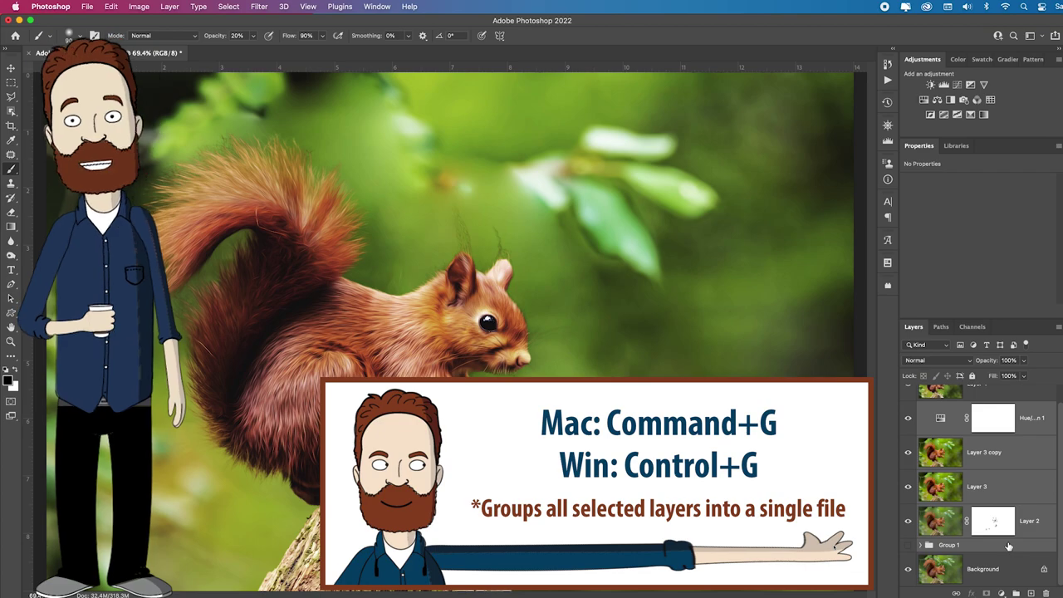
Step: Group the selected layers from Hue/Saturation 1 through Group 1 into Group 2 with Cmd+G
key(super+g)
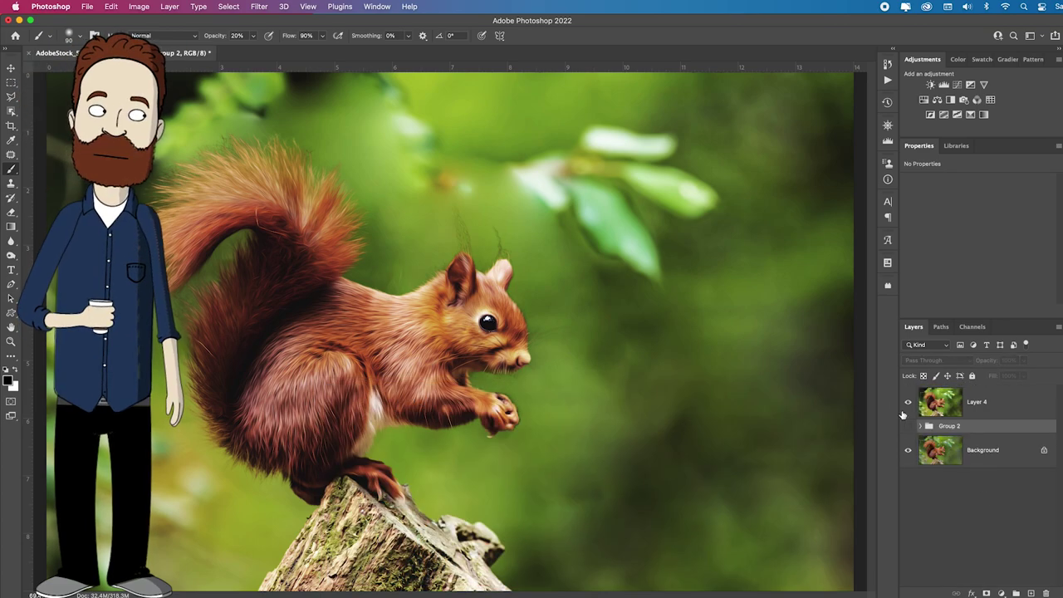